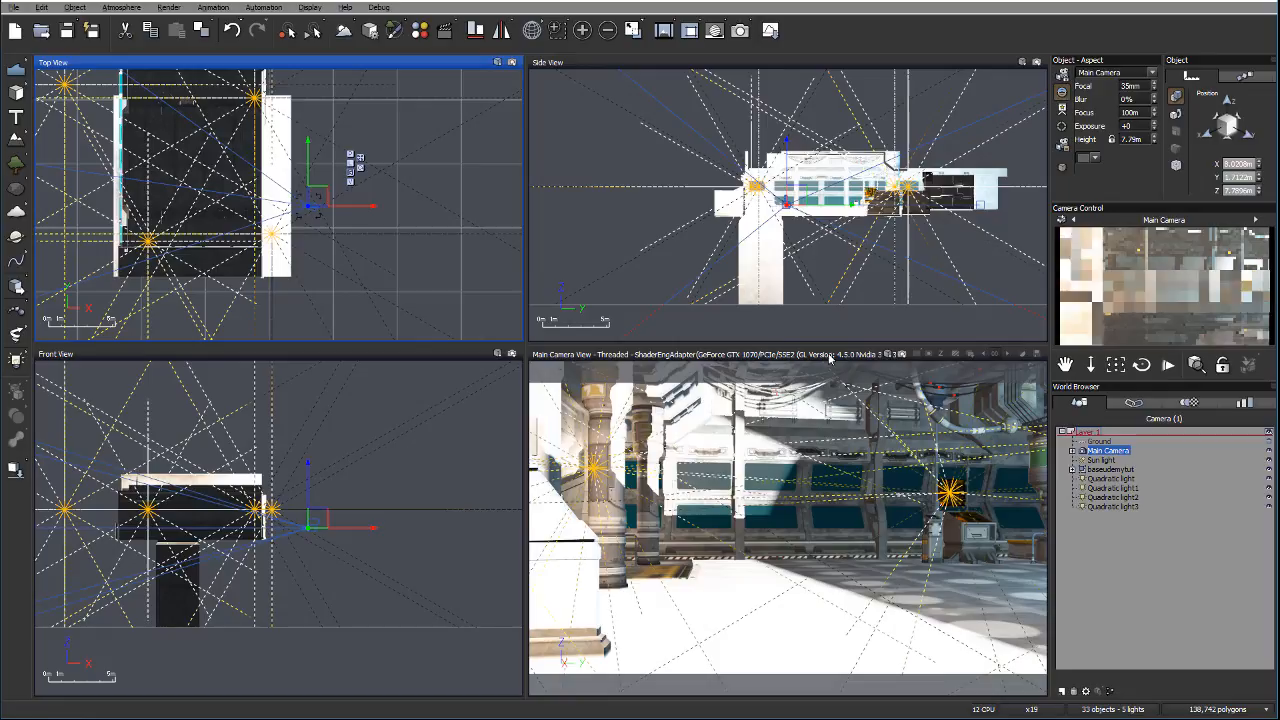
# Turn the main camera slightly to the right so the green tank comes into frame, and refresh the preview
pyautogui.click(1030, 358)
pyautogui.moveTo(788, 528); pyautogui.dragTo(744, 520, button='right')
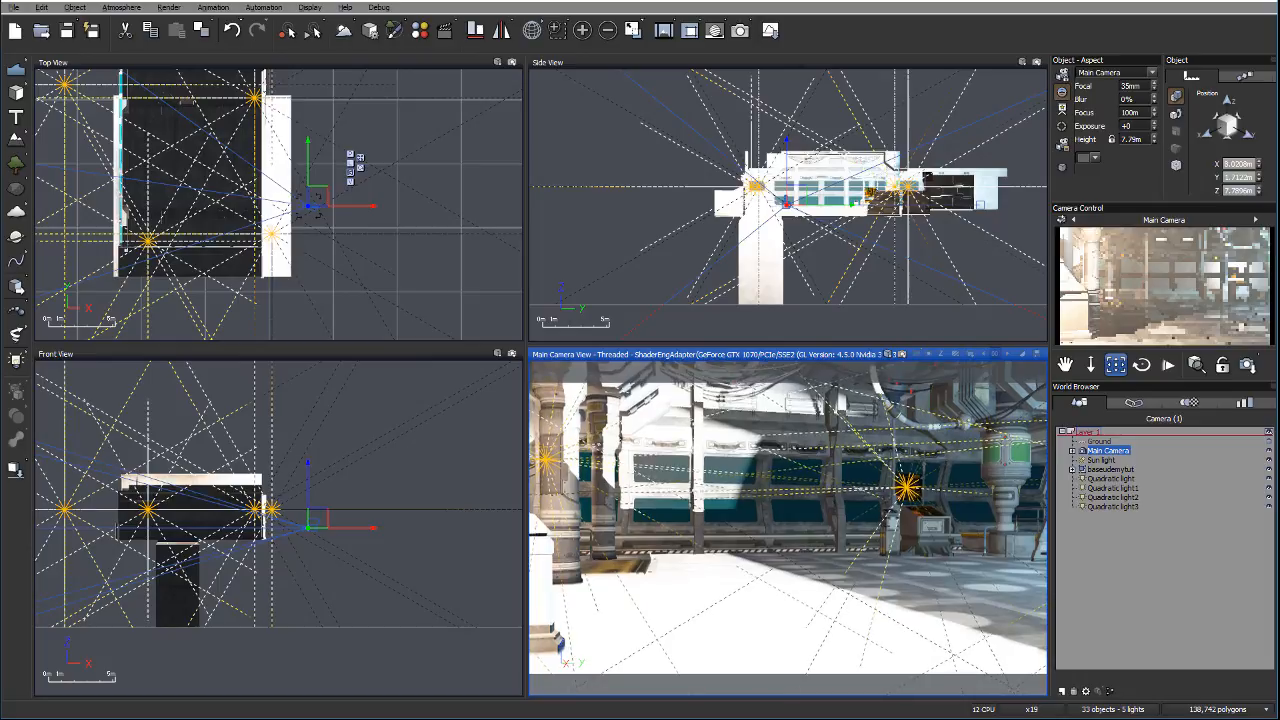
pyautogui.rightClick(1182, 322)
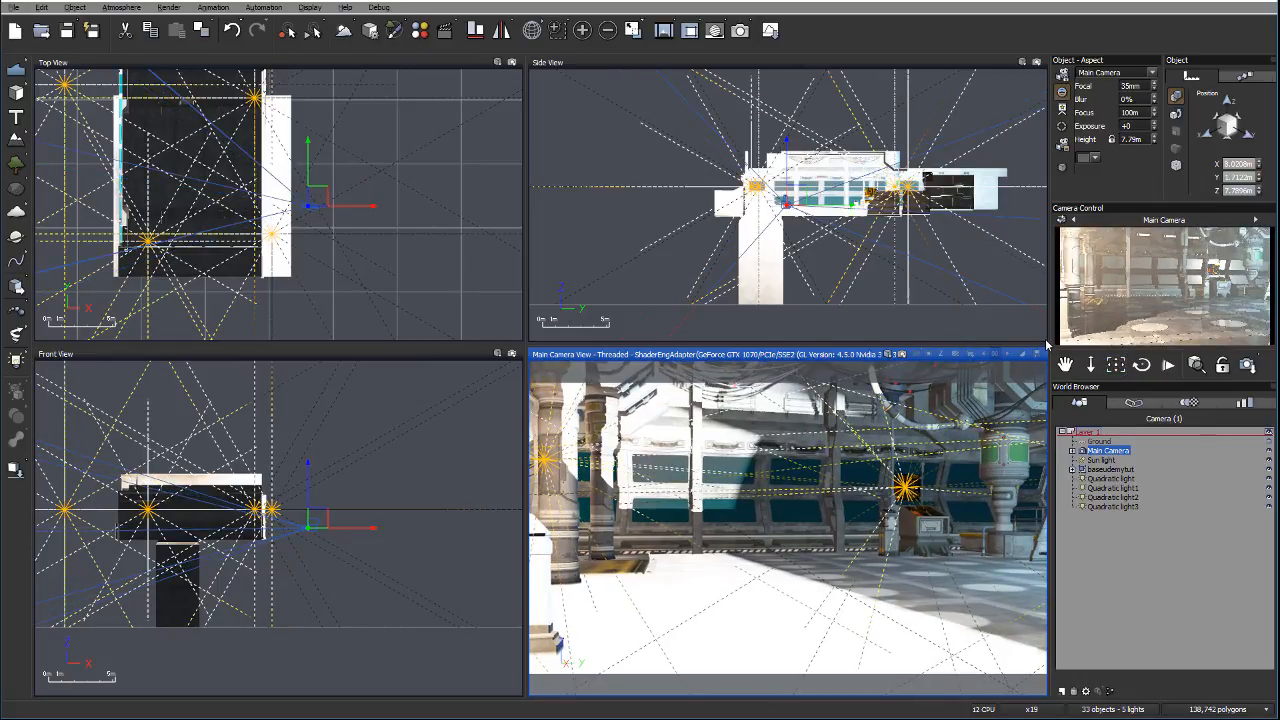
# Move Quadratic light2 outward from the room's front corner to about X 7.97 m, Y -3.85 m
pyautogui.click(1116, 487)
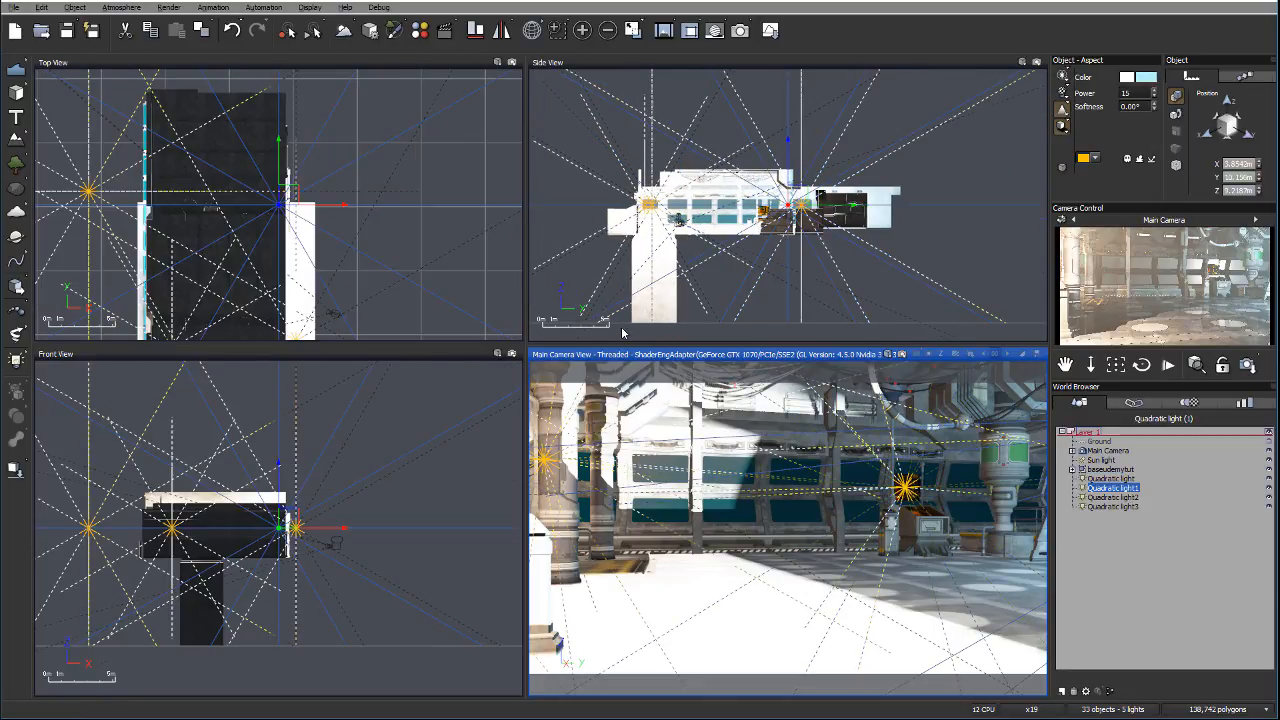
pyautogui.click(1113, 506)
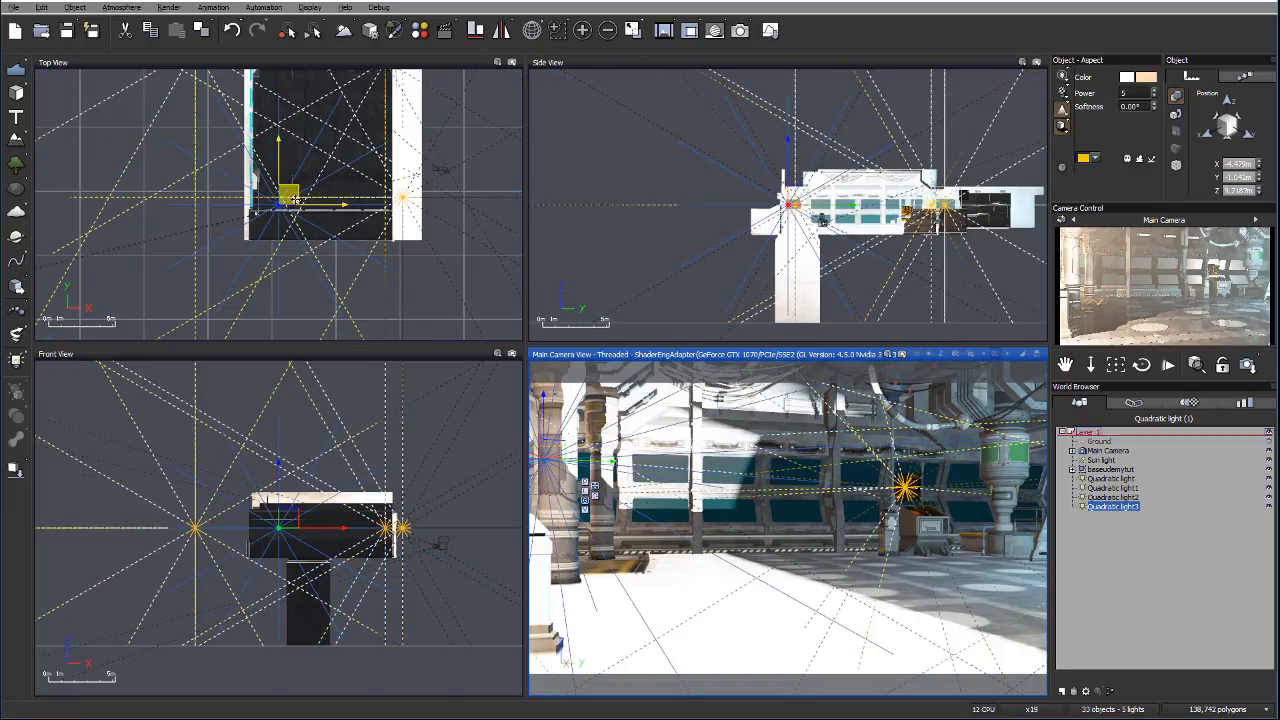
pyautogui.click(403, 198)
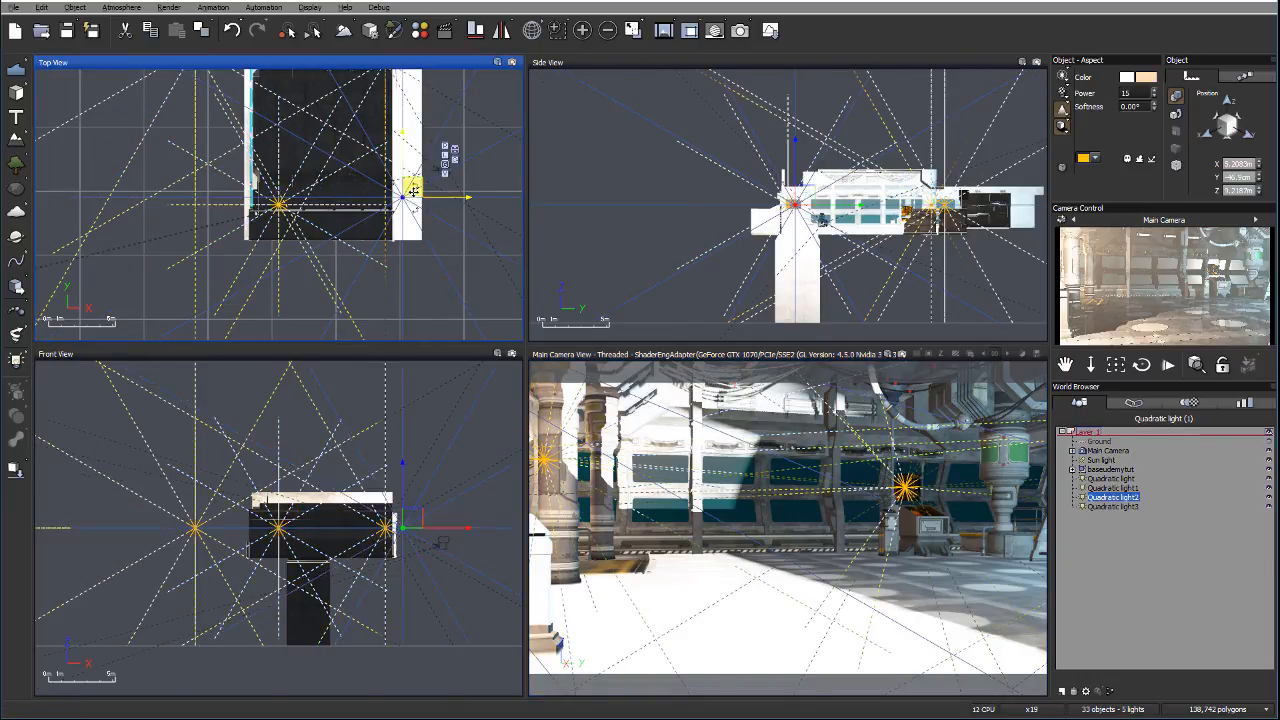
pyautogui.moveTo(413, 190); pyautogui.dragTo(448, 233)
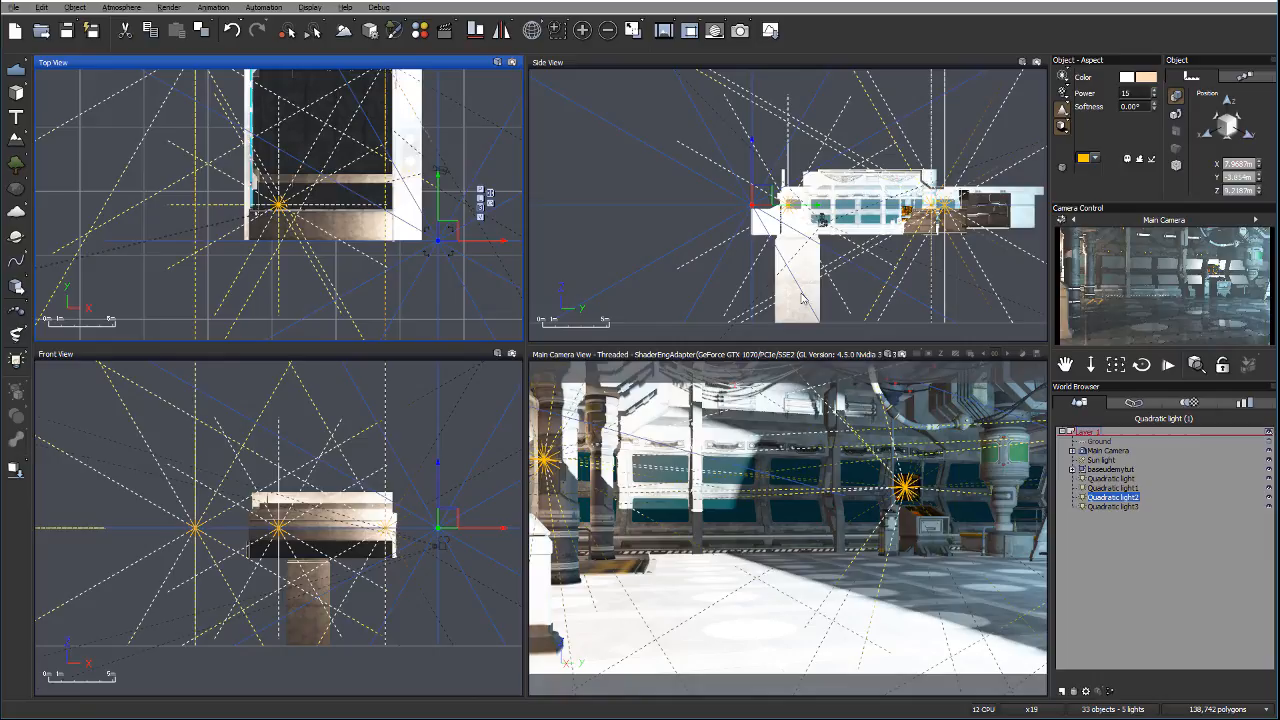
# Lower the Main Camera to a height of about 7.63 m and tilt it slightly upward to show more ceiling
pyautogui.click(1128, 451)
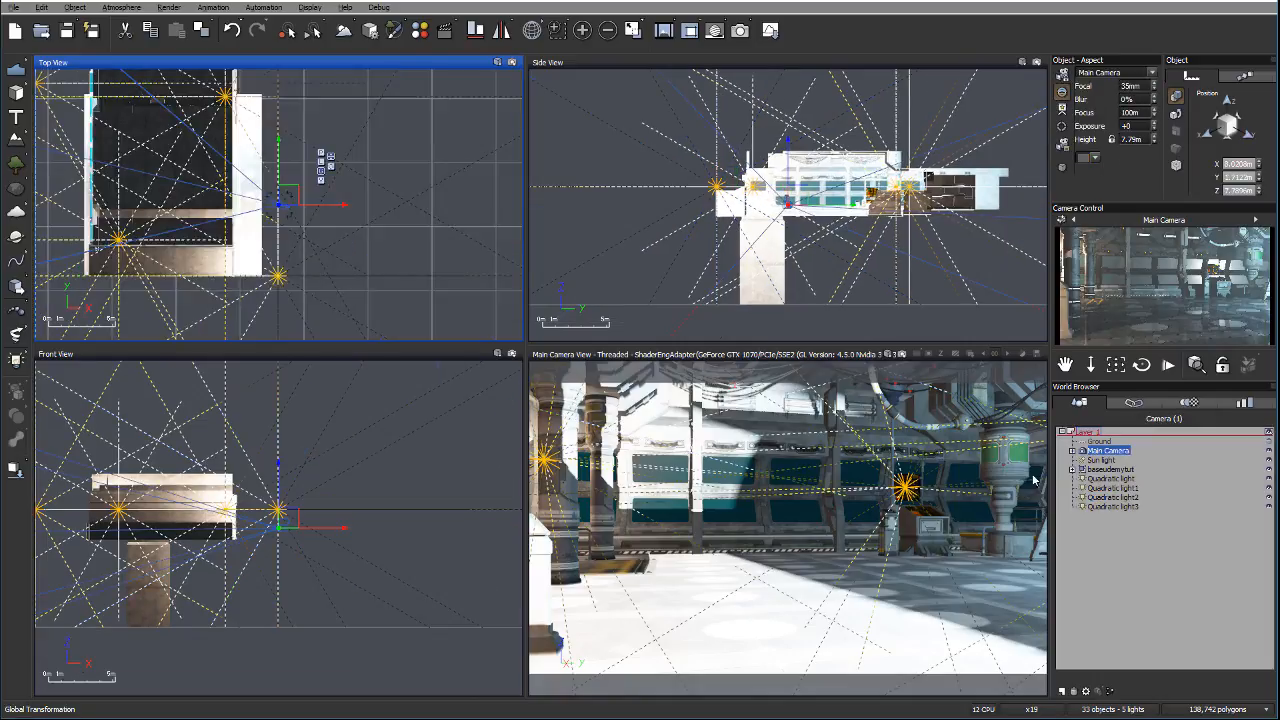
pyautogui.click(833, 162)
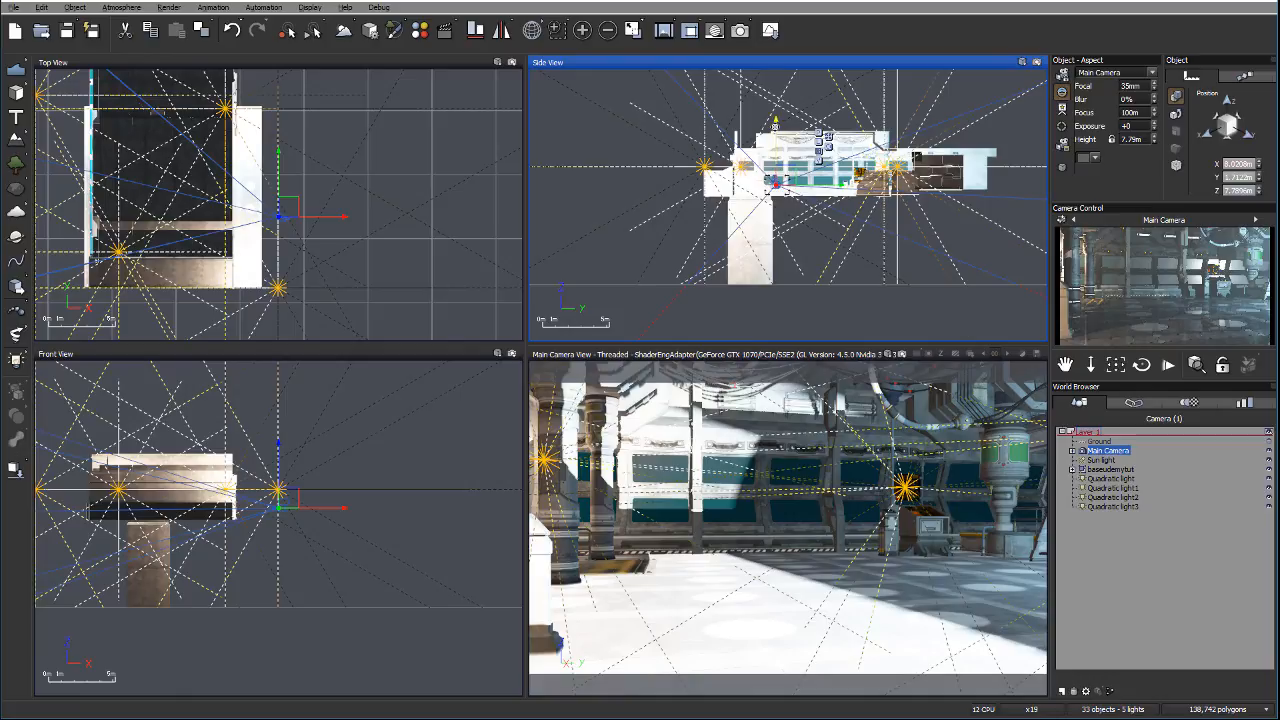
pyautogui.moveTo(776, 121); pyautogui.dragTo(776, 125)
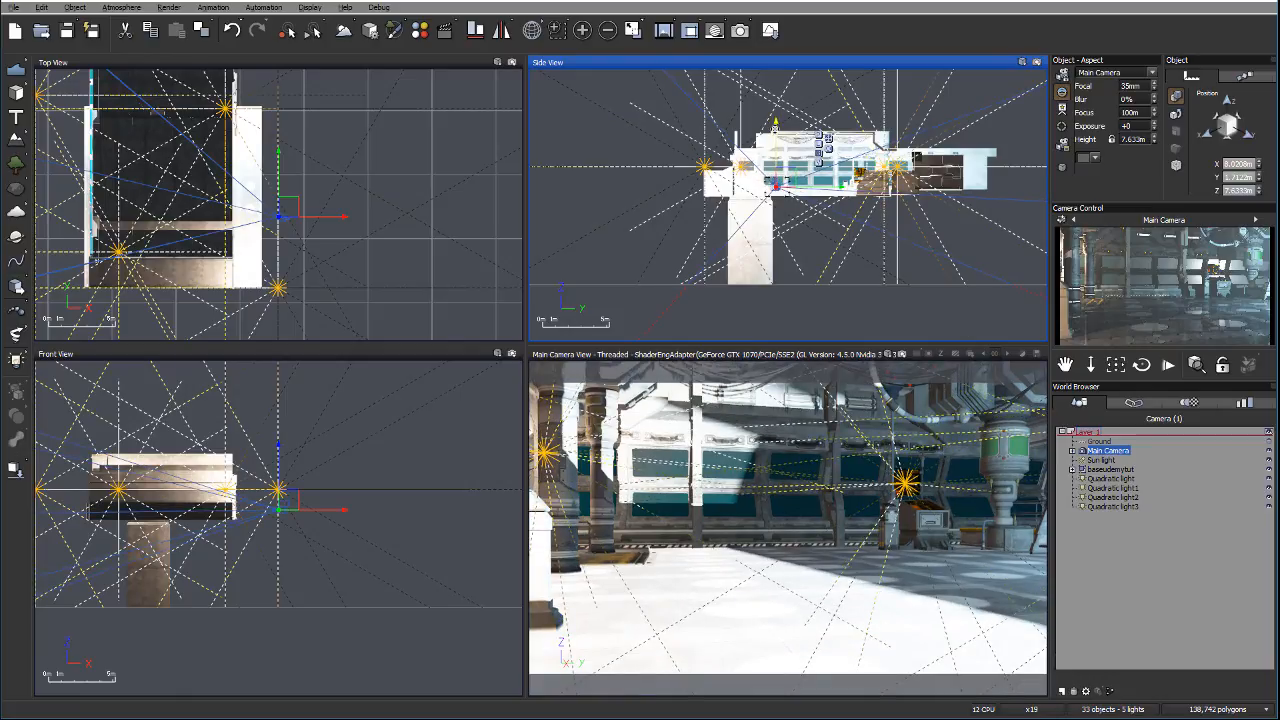
pyautogui.click(808, 359)
pyautogui.moveTo(1116, 366); pyautogui.dragTo(1113, 382)
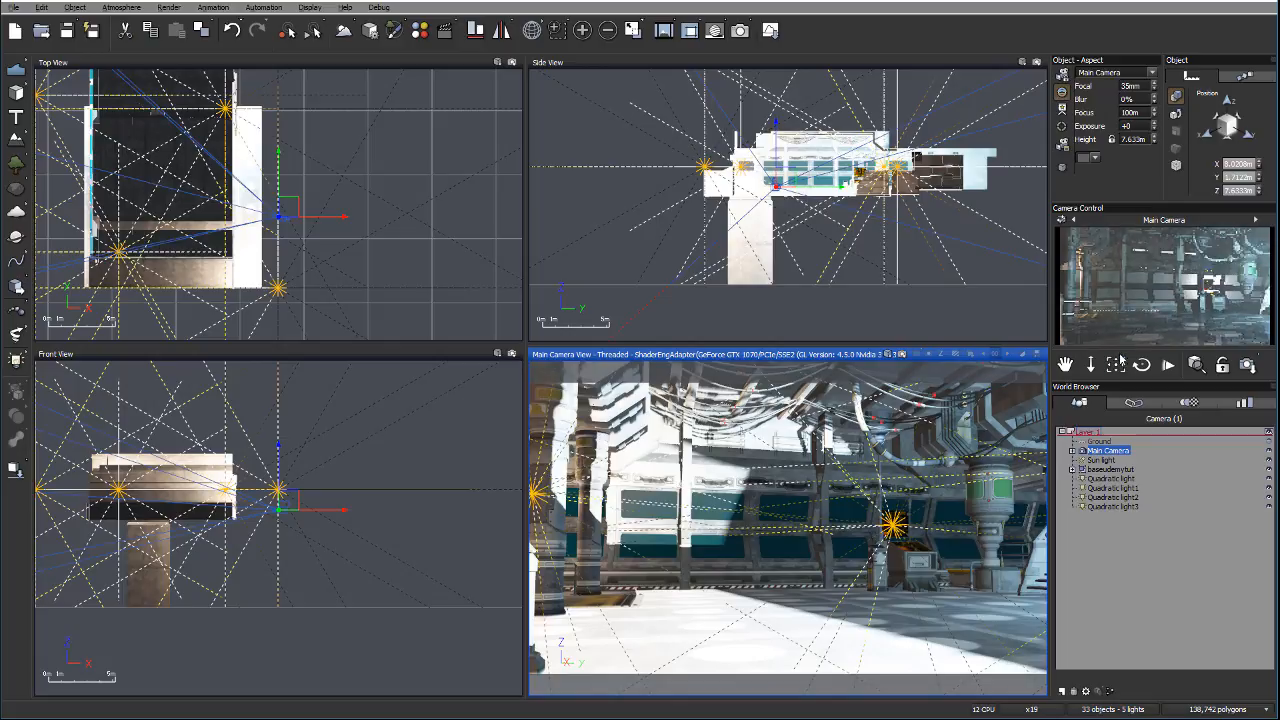
pyautogui.moveTo(1116, 365); pyautogui.dragTo(1116, 373)
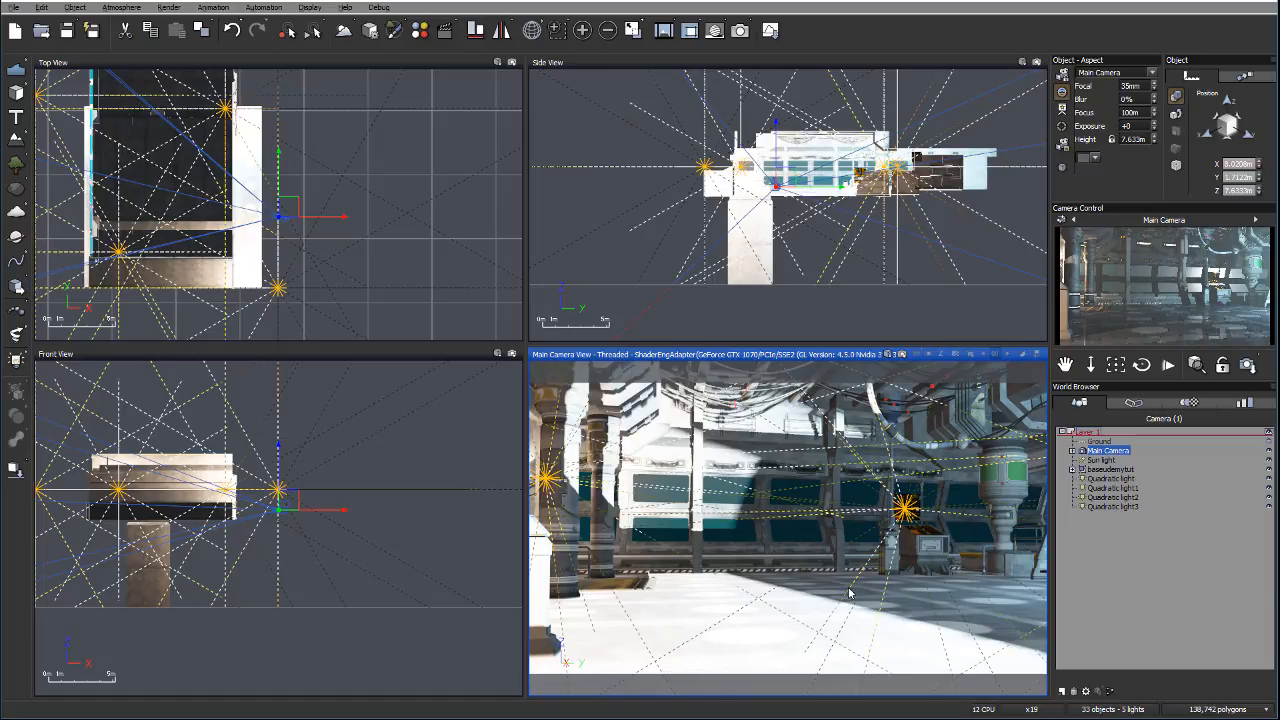
# Raise the Main Camera to a height of about 9.2 m and tilt it down toward the floor
pyautogui.moveTo(771, 160); pyautogui.dragTo(771, 138)
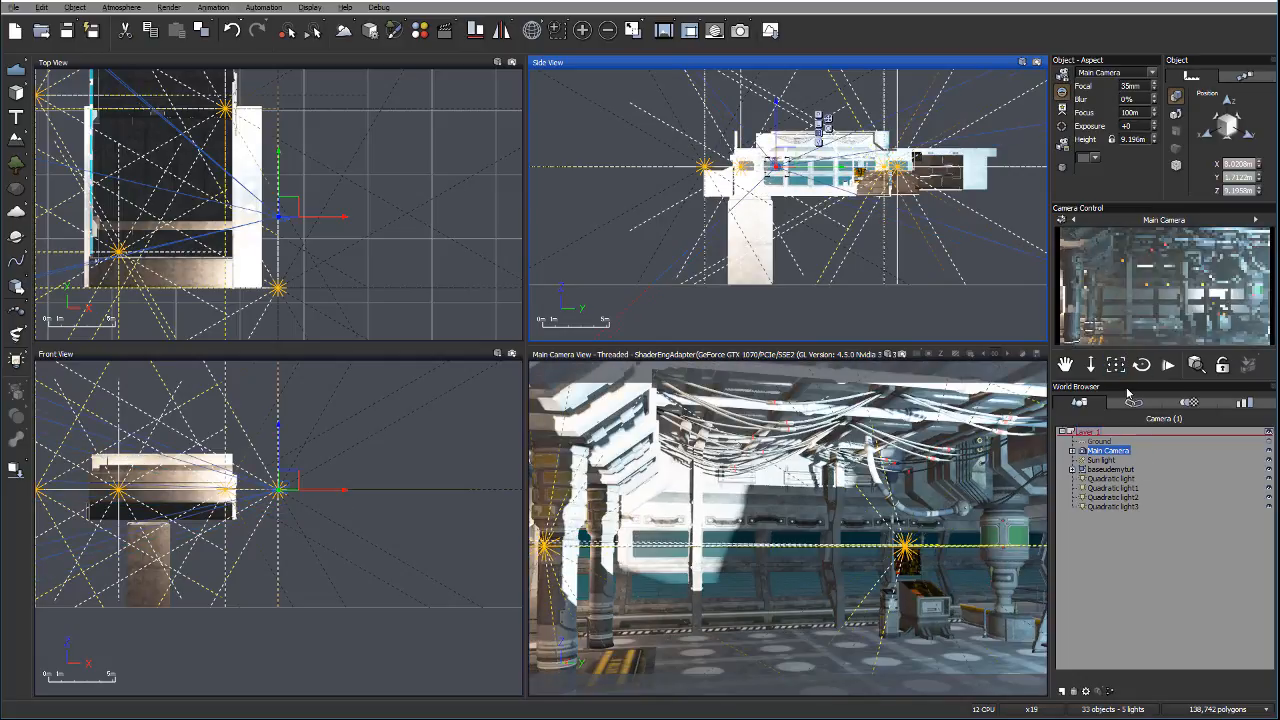
pyautogui.click(921, 358)
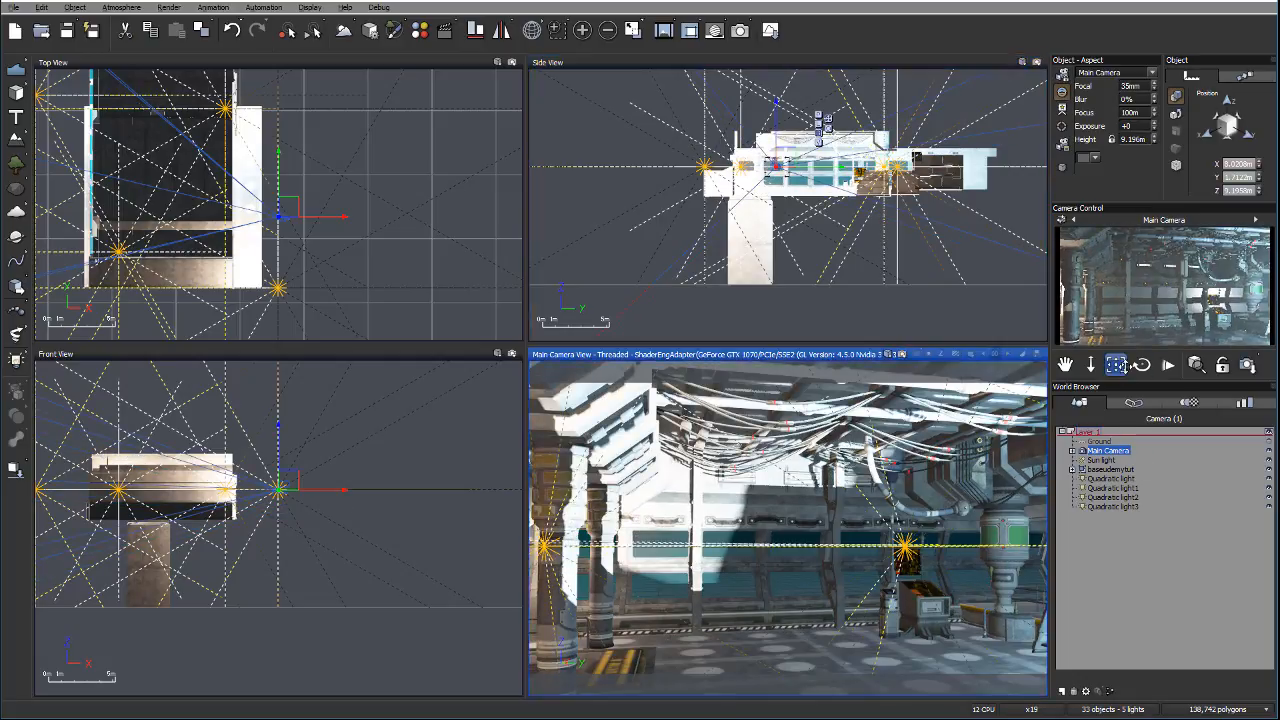
pyautogui.moveTo(1122, 367); pyautogui.dragTo(1121, 495)
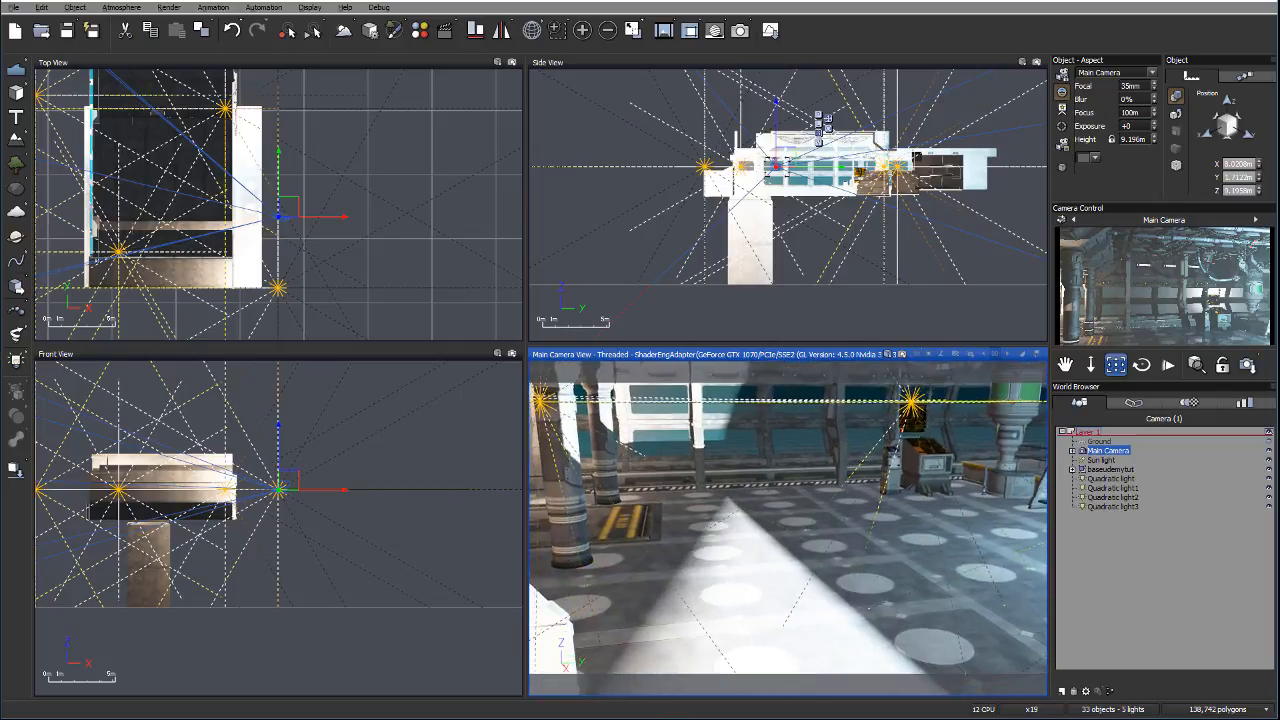
# Lower the Main Camera to a height of about 8.15 m and tilt it up toward the window wall
pyautogui.moveTo(776, 113); pyautogui.dragTo(776, 127)
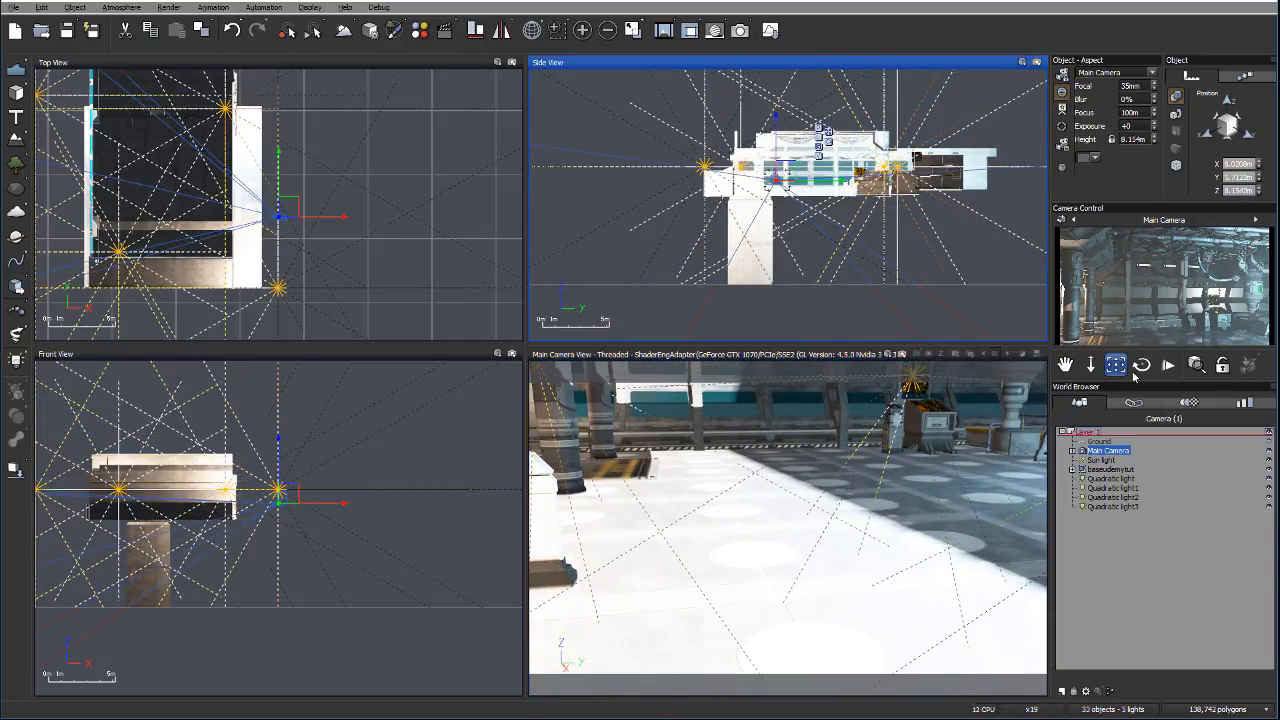
pyautogui.click(829, 354)
pyautogui.moveTo(1116, 365); pyautogui.dragTo(1101, 322)
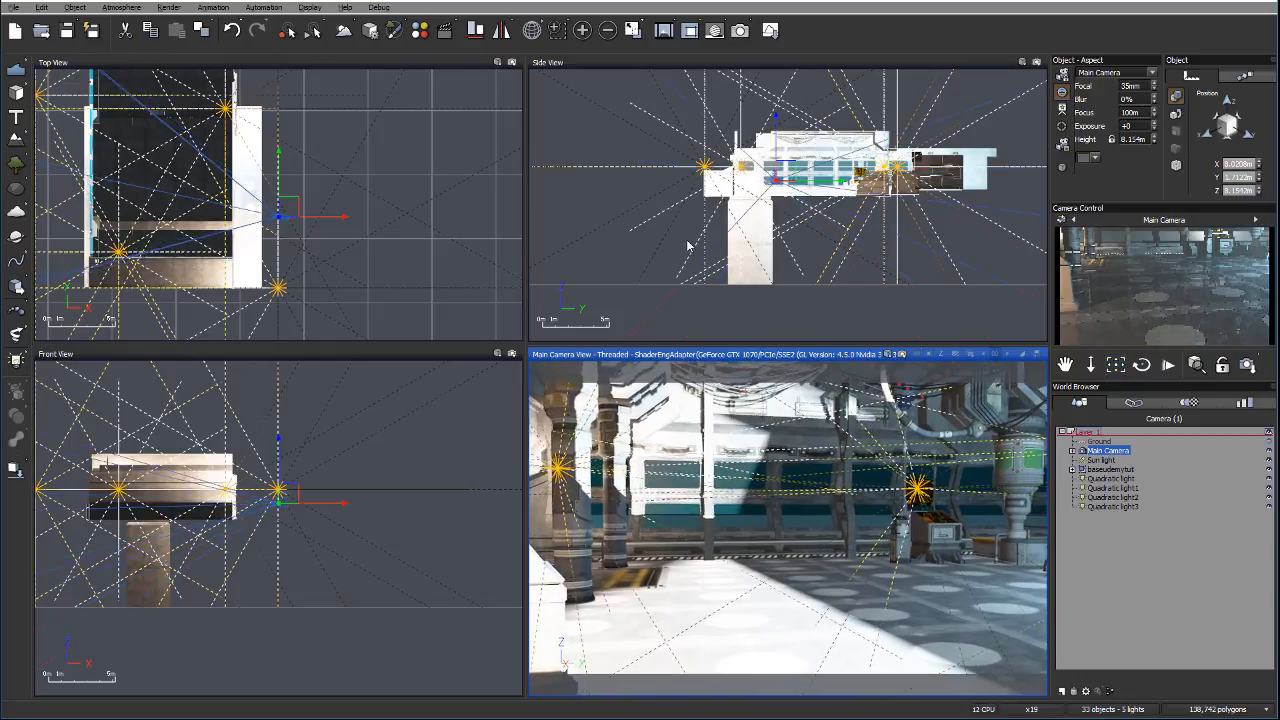
# Move the Main Camera back to about X 9.53 m, Y 2.02 m and readjust its aim slightly upward and to the left
pyautogui.moveTo(287, 206); pyautogui.dragTo(308, 202)
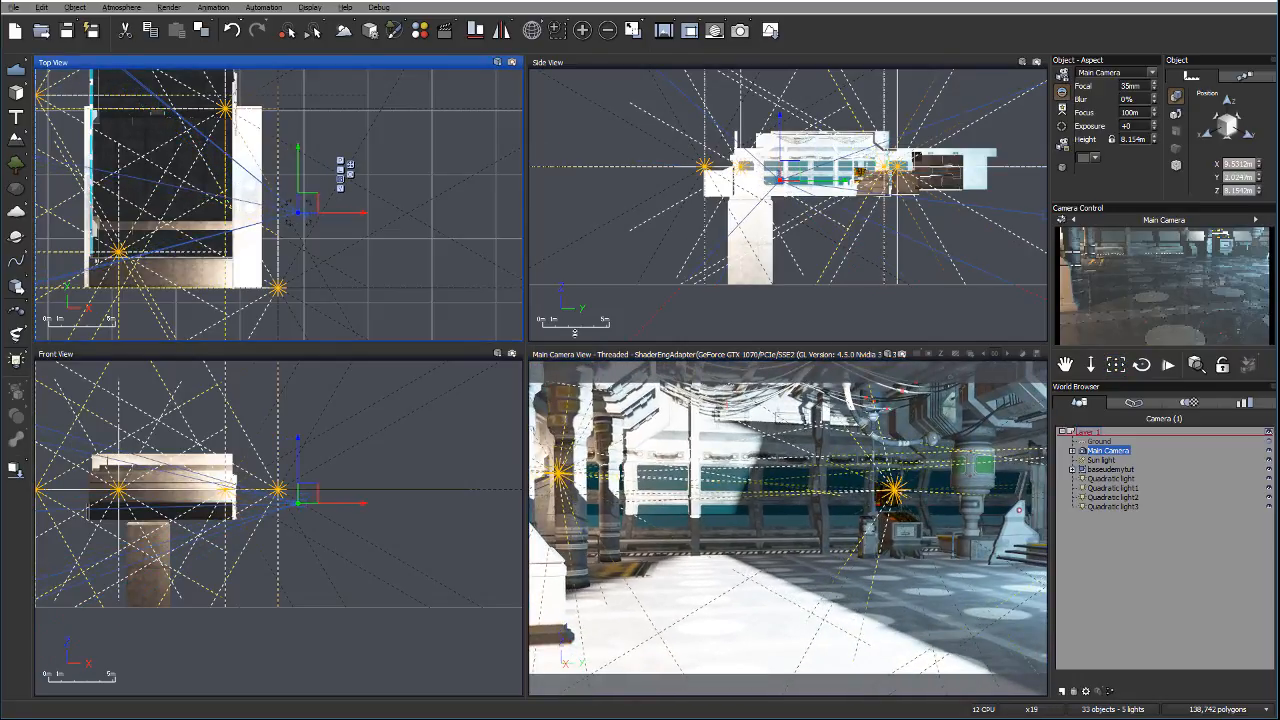
pyautogui.click(830, 356)
pyautogui.click(1116, 365)
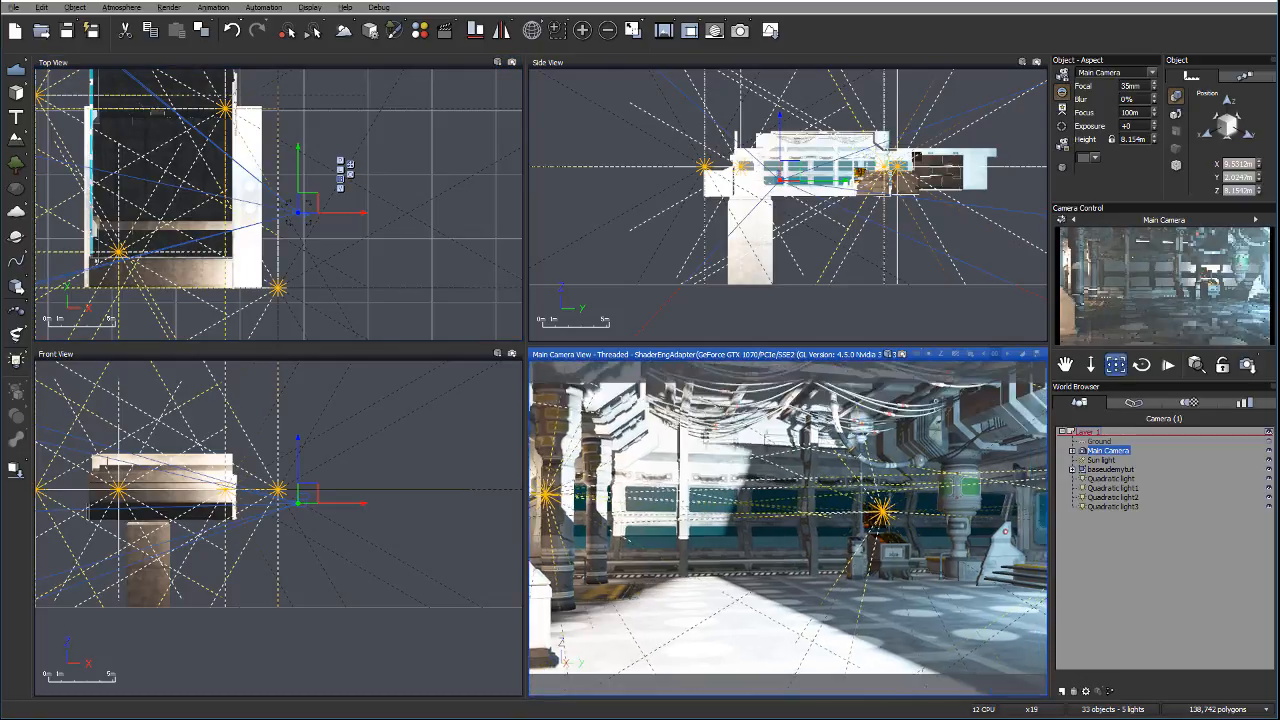
pyautogui.moveTo(1116, 365); pyautogui.dragTo(1108, 370)
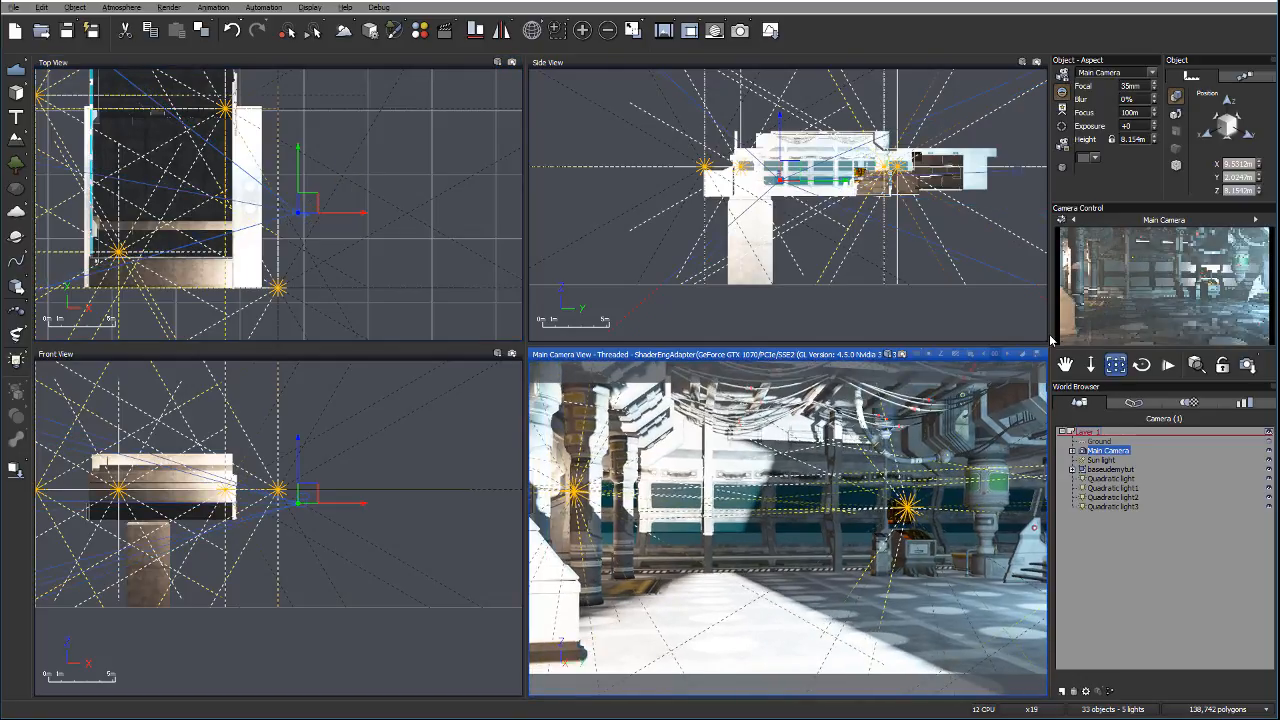
# Lower the Main Camera to a height of about 7.69 m and aim it slightly up and to the right
pyautogui.moveTo(781, 125); pyautogui.dragTo(781, 131)
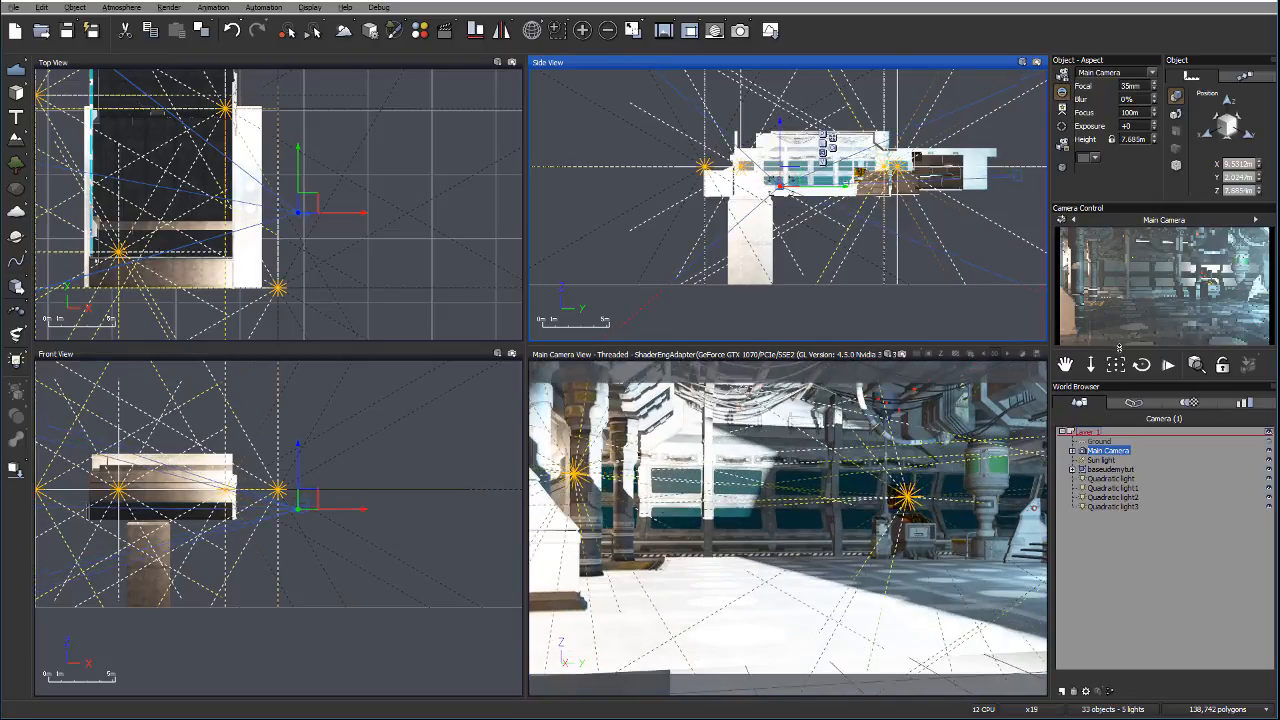
pyautogui.click(816, 357)
pyautogui.moveTo(1116, 366); pyautogui.dragTo(1272, 256)
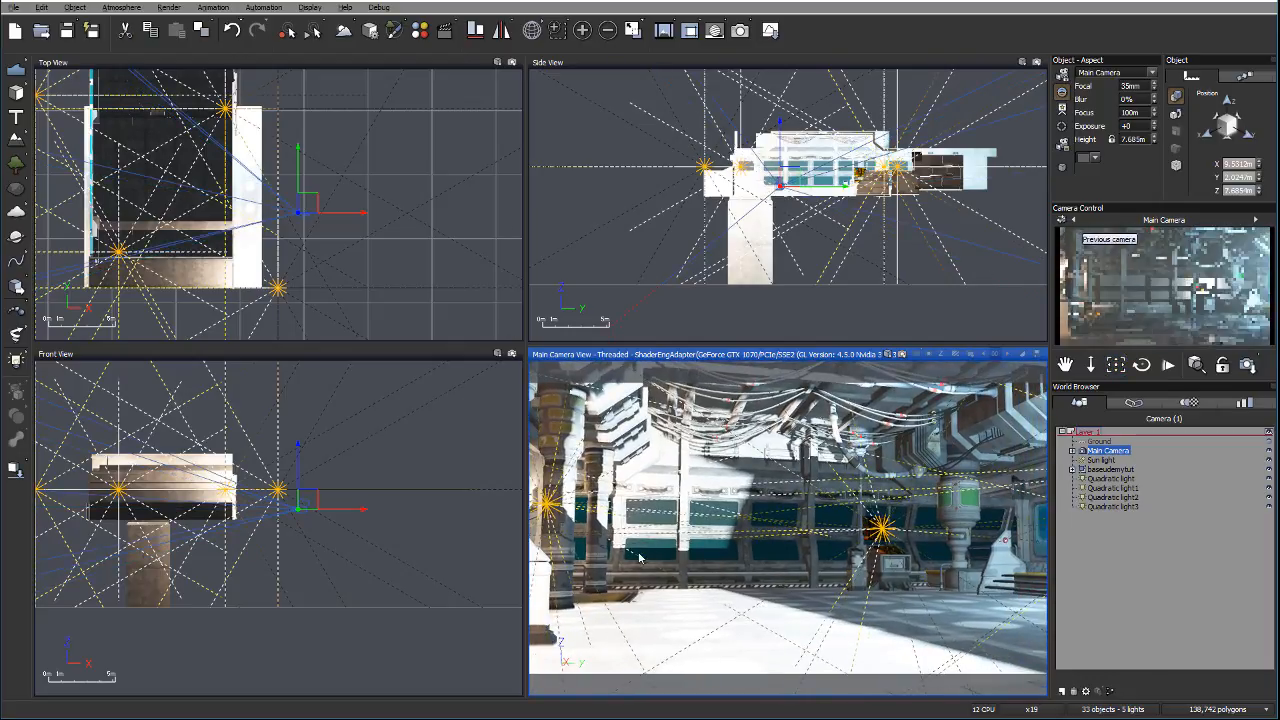
# Move the first Quadratic light farther back outside the window wall, to about X -10.8 m, Y 15.6 m
pyautogui.moveTo(326, 163); pyautogui.dragTo(441, 190, button='right')
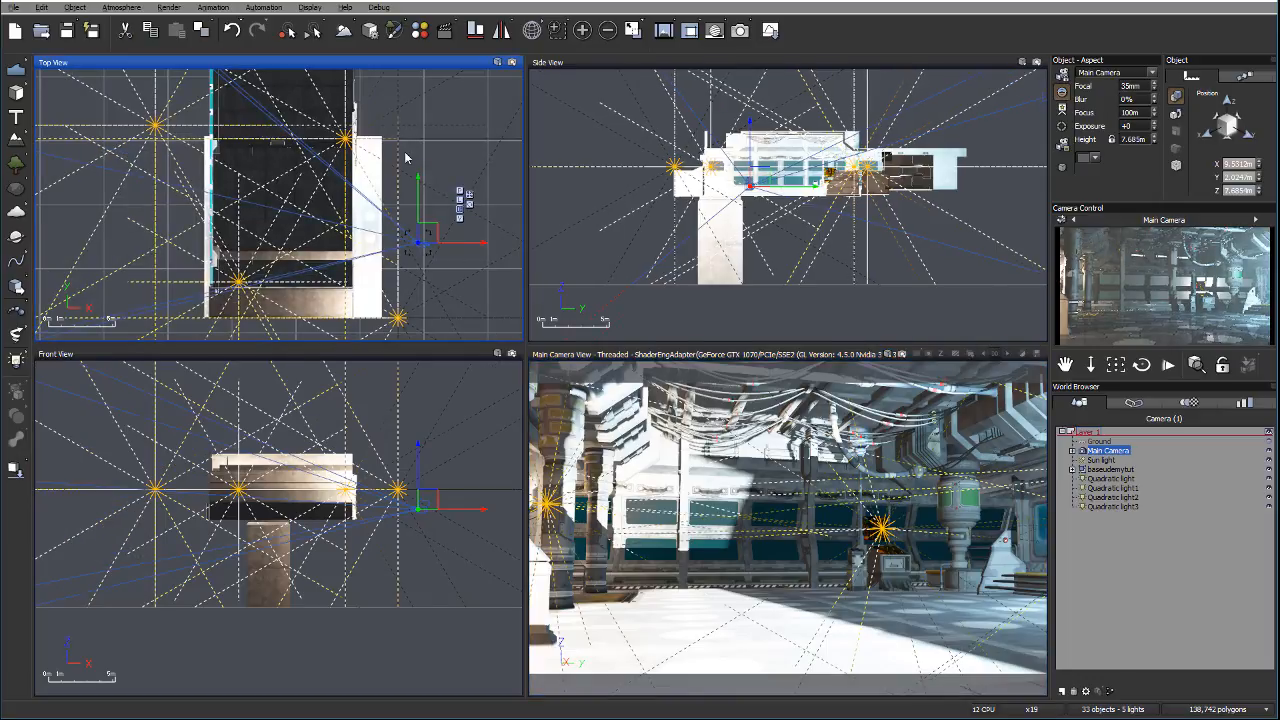
pyautogui.click(1128, 479)
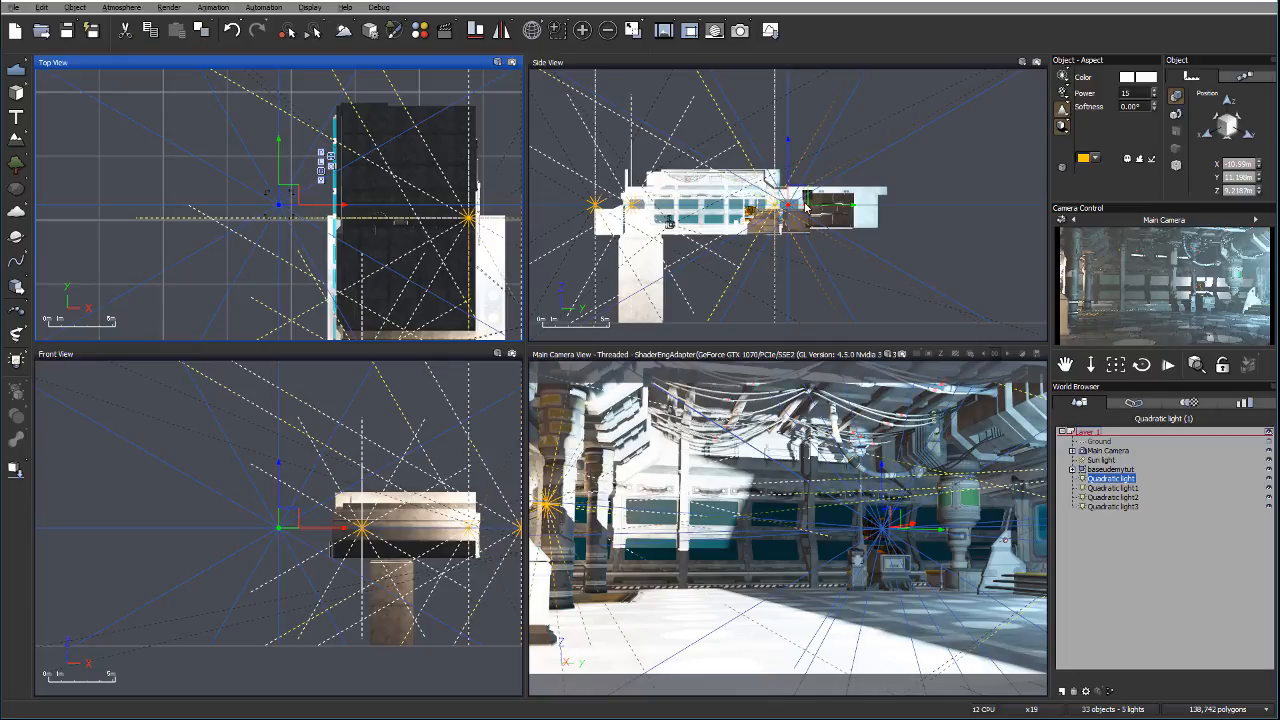
pyautogui.moveTo(288, 195); pyautogui.dragTo(290, 140)
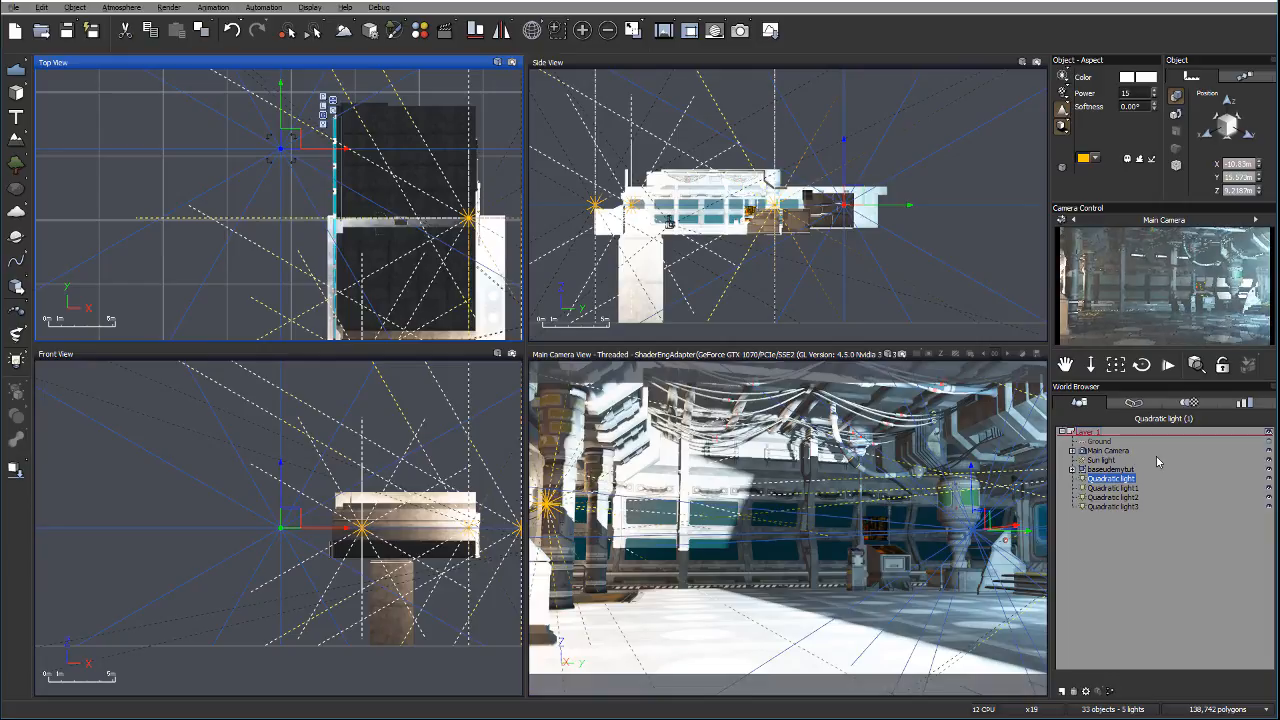
# Shift Quadratic light1 farther back, duplicate it and place the copy outside the side wall at about X 7.29 m, Y 9.43 m, Z 10.26 m
pyautogui.click(1120, 487)
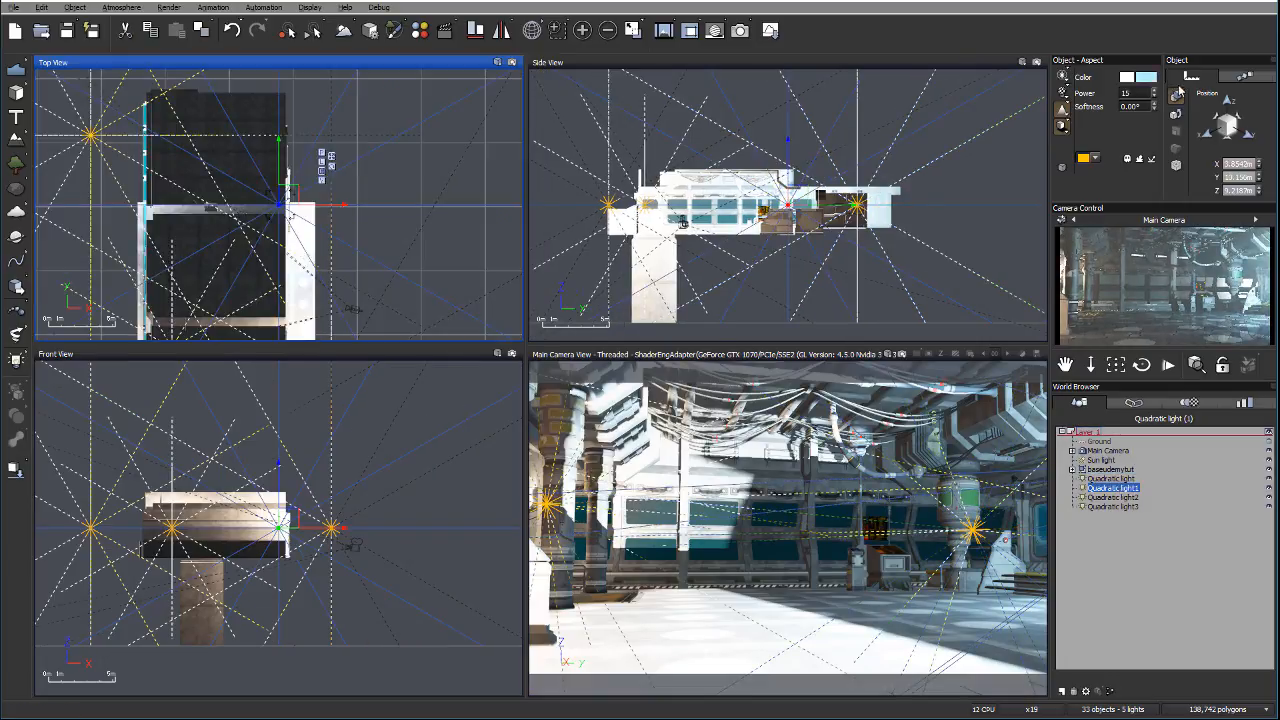
pyautogui.moveTo(306, 198); pyautogui.dragTo(323, 219)
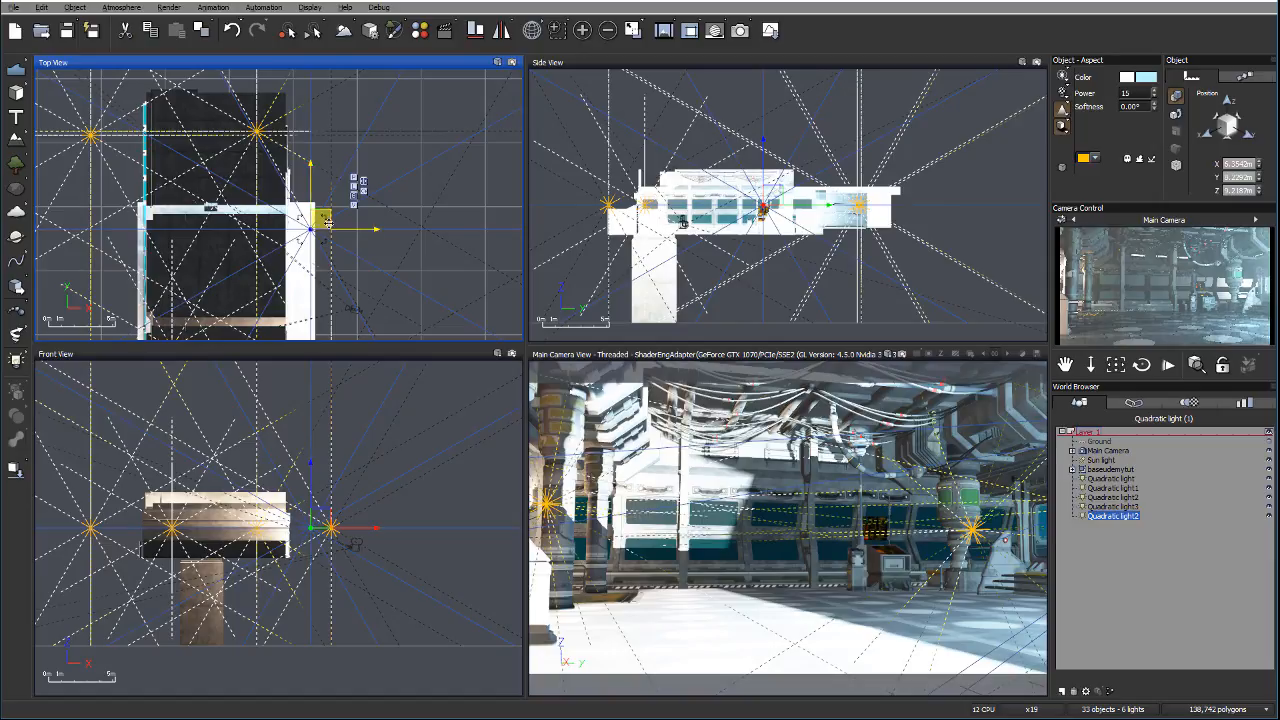
pyautogui.moveTo(318, 219)
pyautogui.mouseDown()
pyautogui.moveTo(362, 206)
pyautogui.moveTo(336, 214)
pyautogui.moveTo(332, 201)
pyautogui.mouseUp()
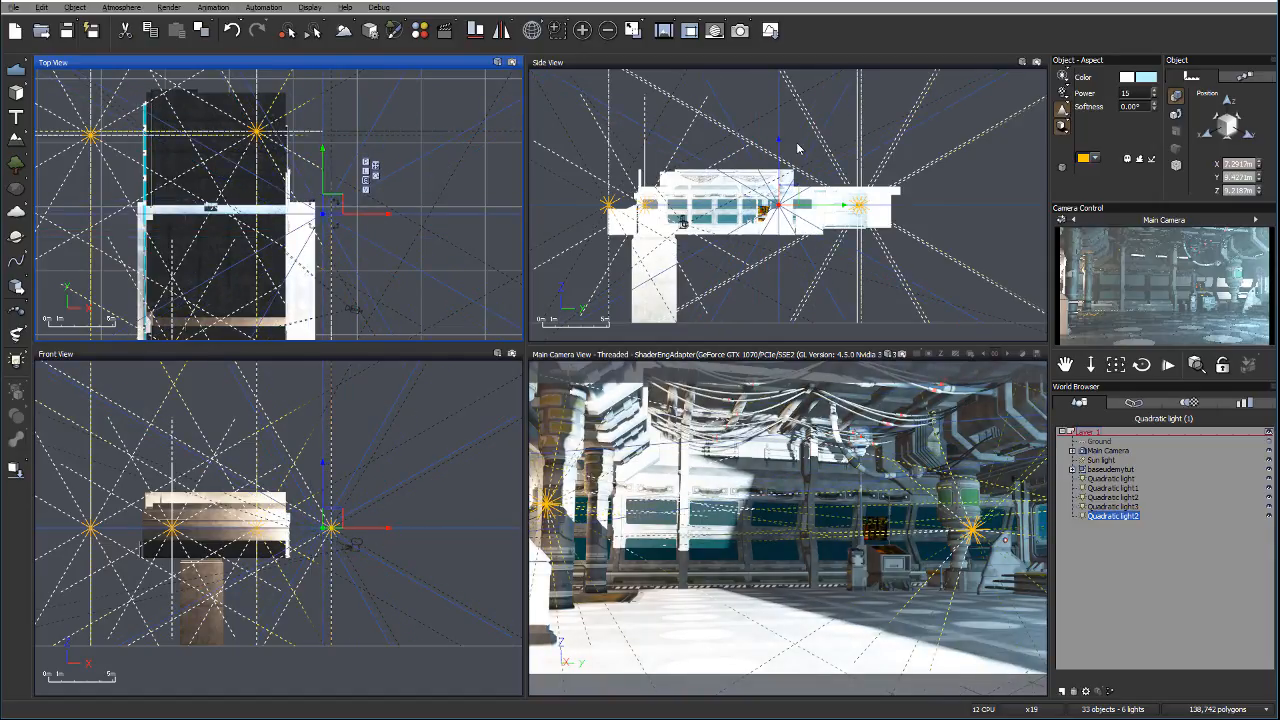
pyautogui.moveTo(778, 146); pyautogui.dragTo(778, 132)
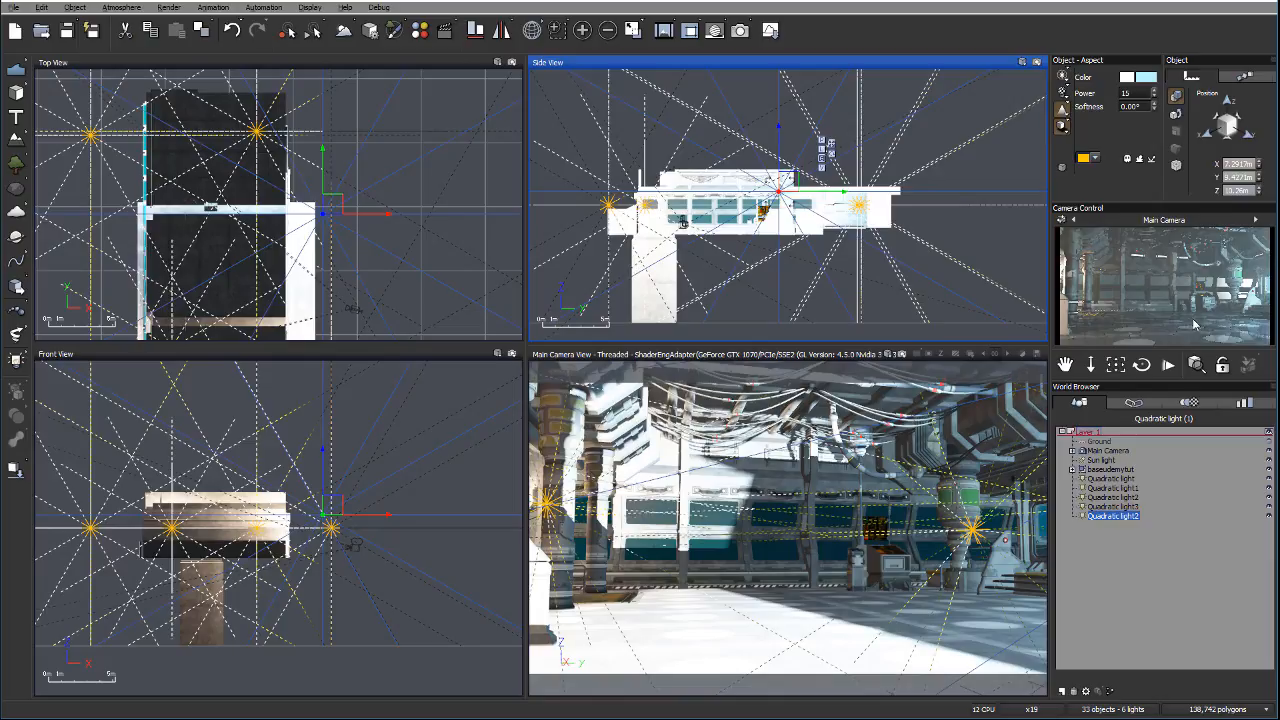
# Move Quadratic light2 closer to the room's front corner, to about X 7.29 m, Y -1.82 m
pyautogui.moveTo(415, 190); pyautogui.dragTo(434, 106, button='middle')
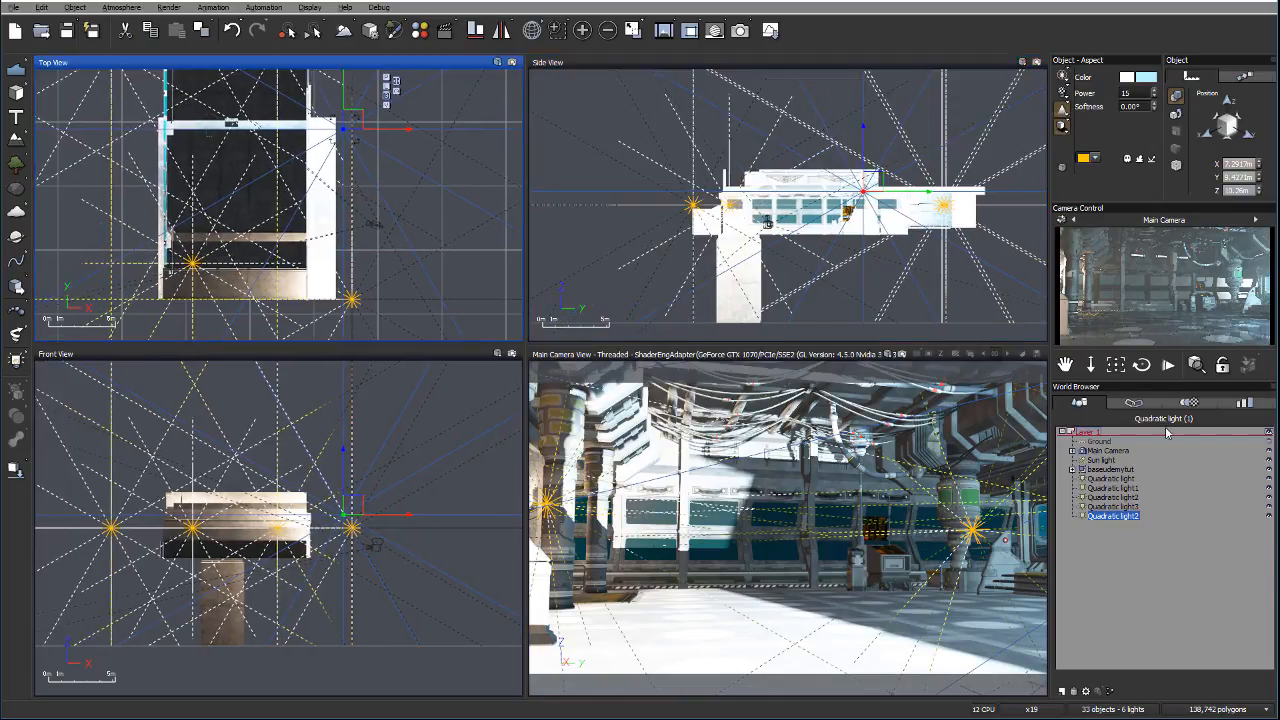
pyautogui.click(1112, 497)
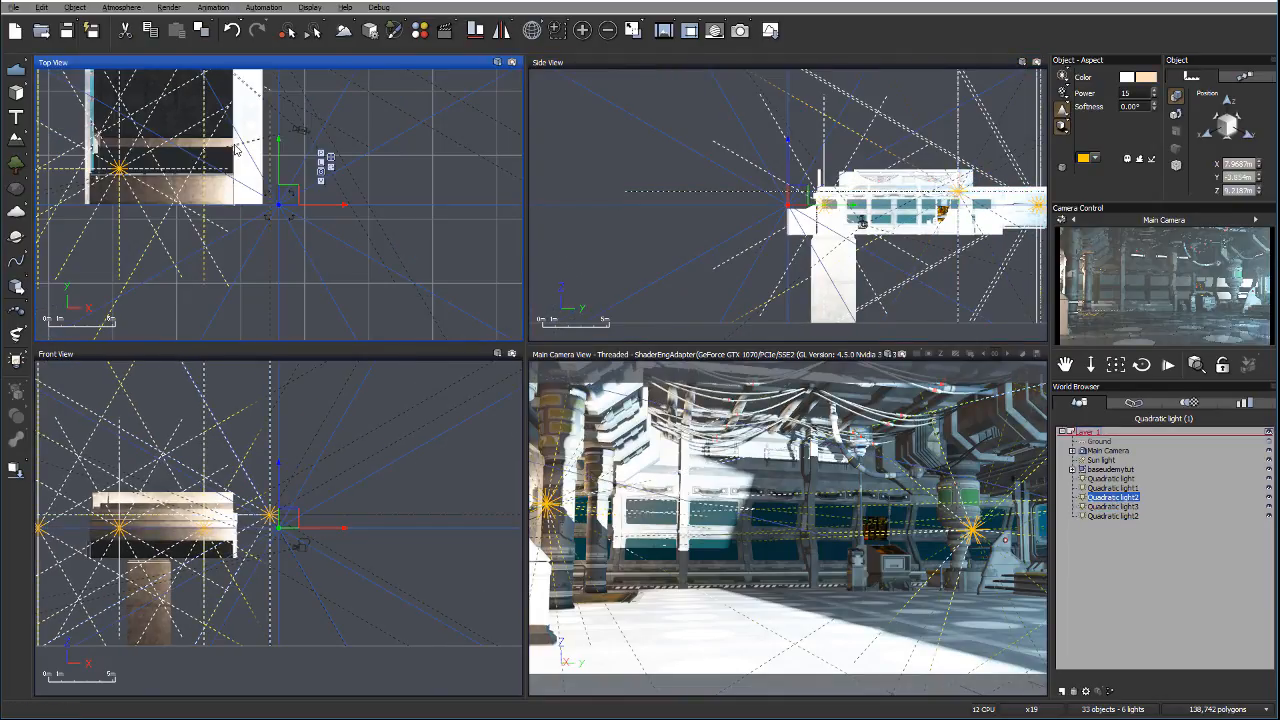
pyautogui.moveTo(315, 187); pyautogui.dragTo(282, 168)
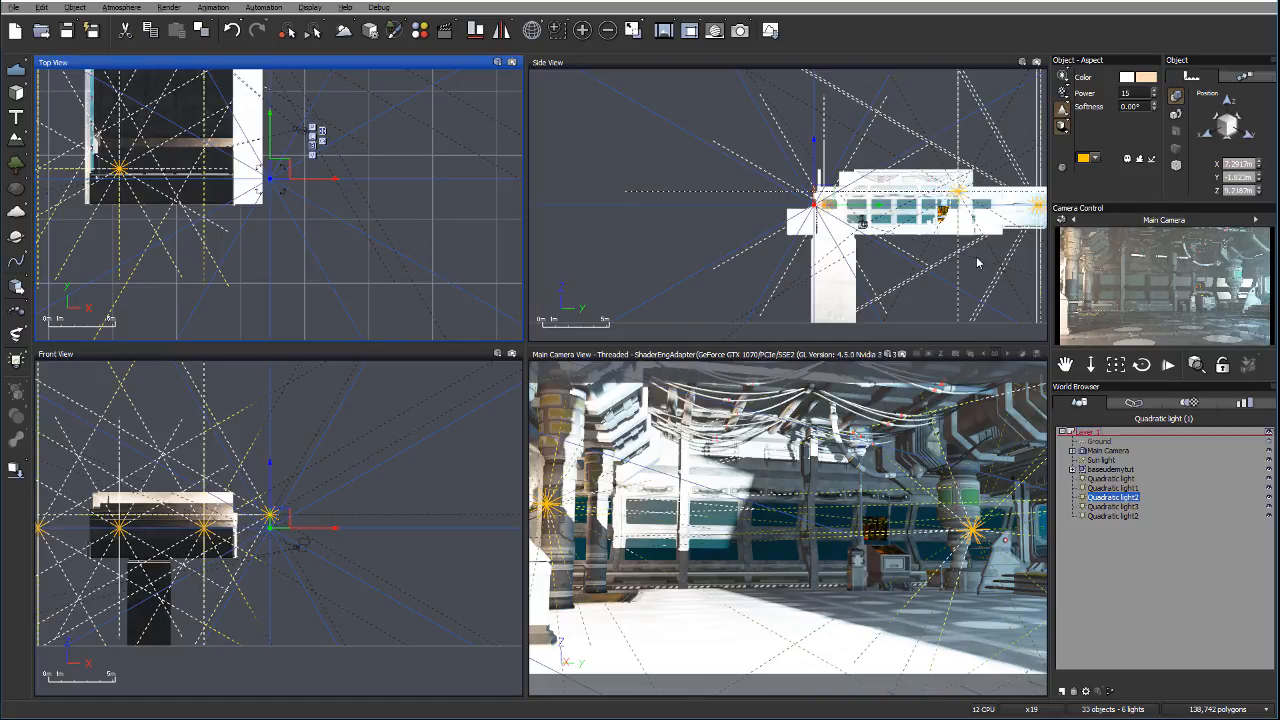
# Duplicate the Quadratic light outside the window wall and place the copy farther forward, at about X -9.9 m, Y 3.2 m
pyautogui.moveTo(286, 200); pyautogui.dragTo(492, 288, button='middle')
pyautogui.moveTo(286, 156); pyautogui.dragTo(330, 236, button='middle')
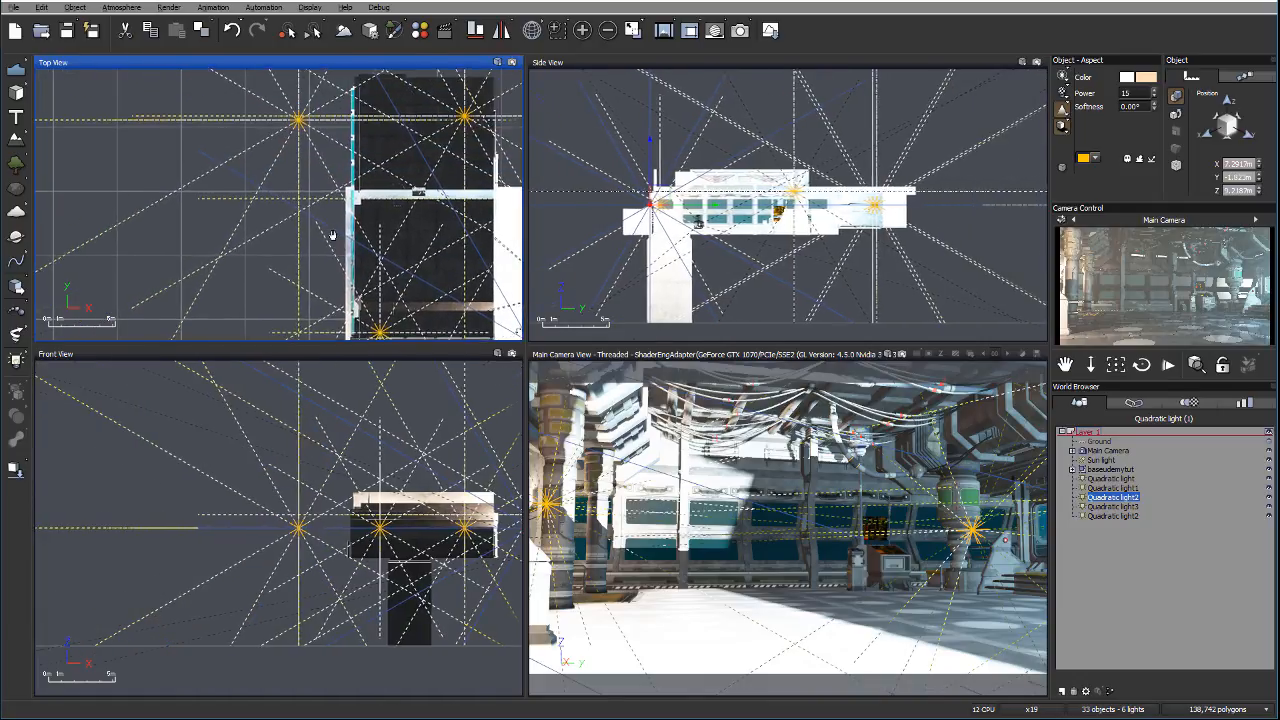
pyautogui.click(300, 121)
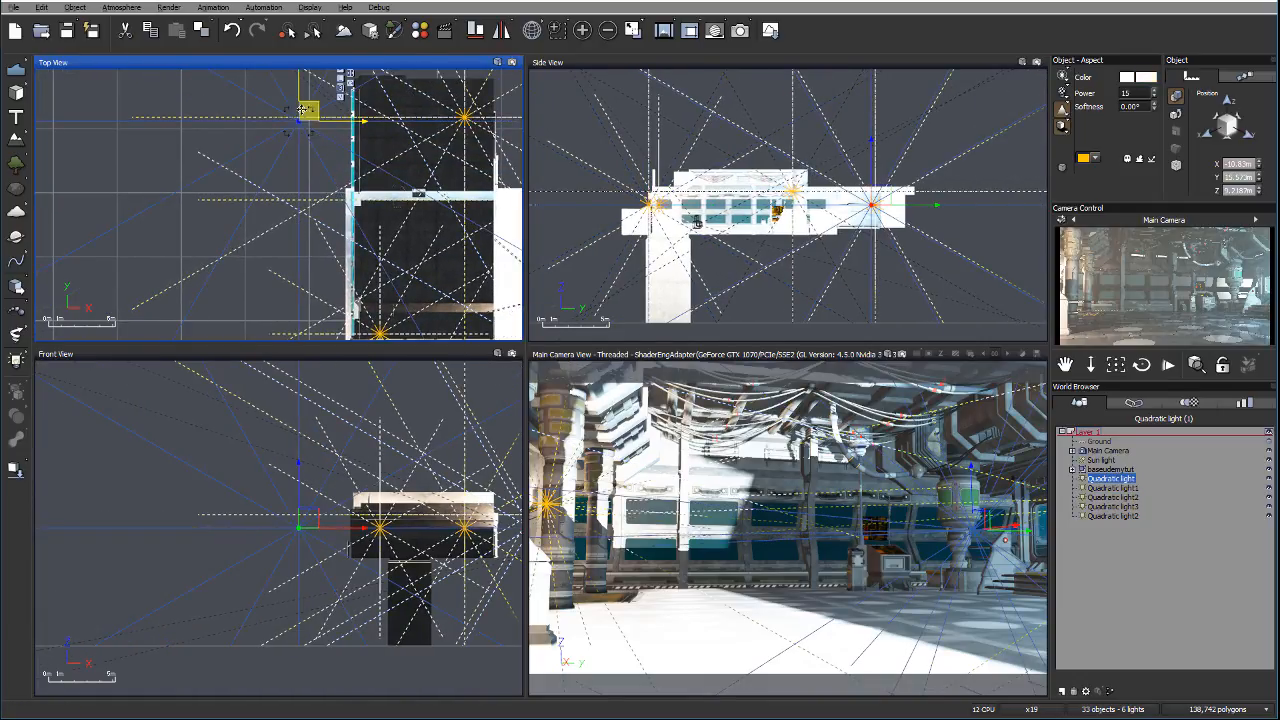
pyautogui.keyDown('alt'); pyautogui.moveTo(309, 108); pyautogui.dragTo(326, 288); pyautogui.keyUp('alt')
pyautogui.moveTo(390, 181); pyautogui.dragTo(379, 129, button='right')
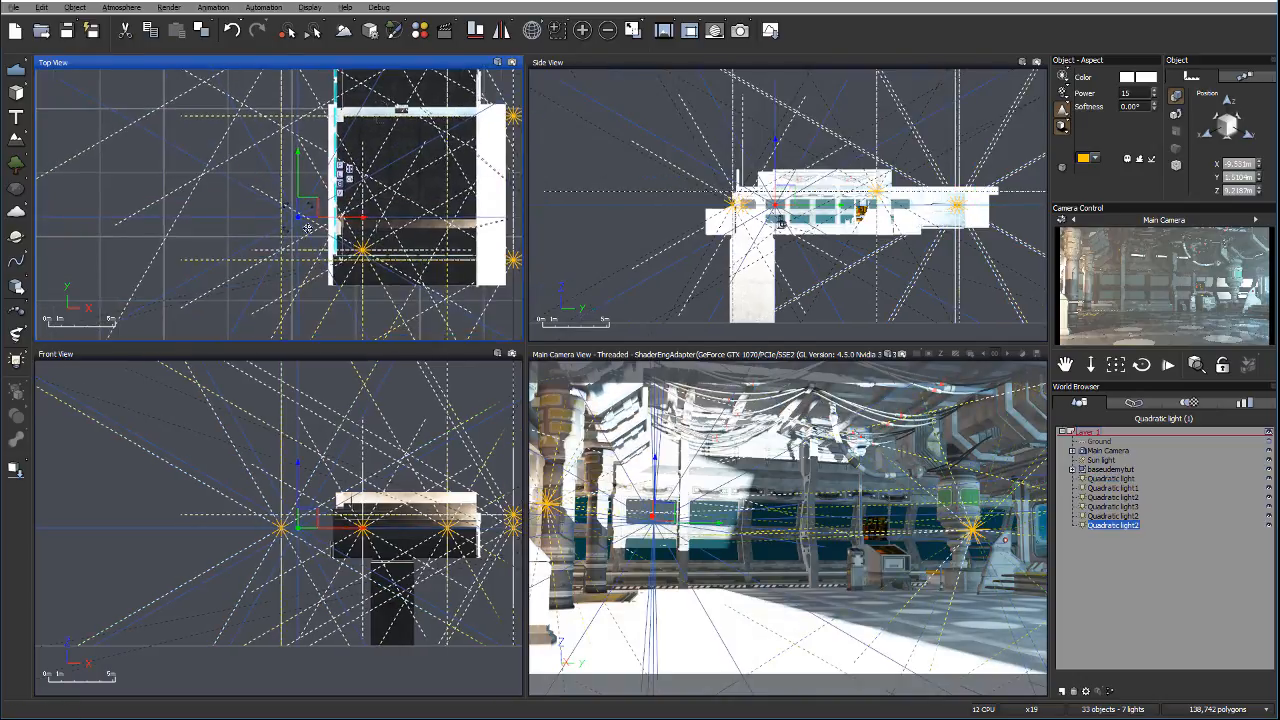
pyautogui.moveTo(311, 207); pyautogui.dragTo(306, 185)
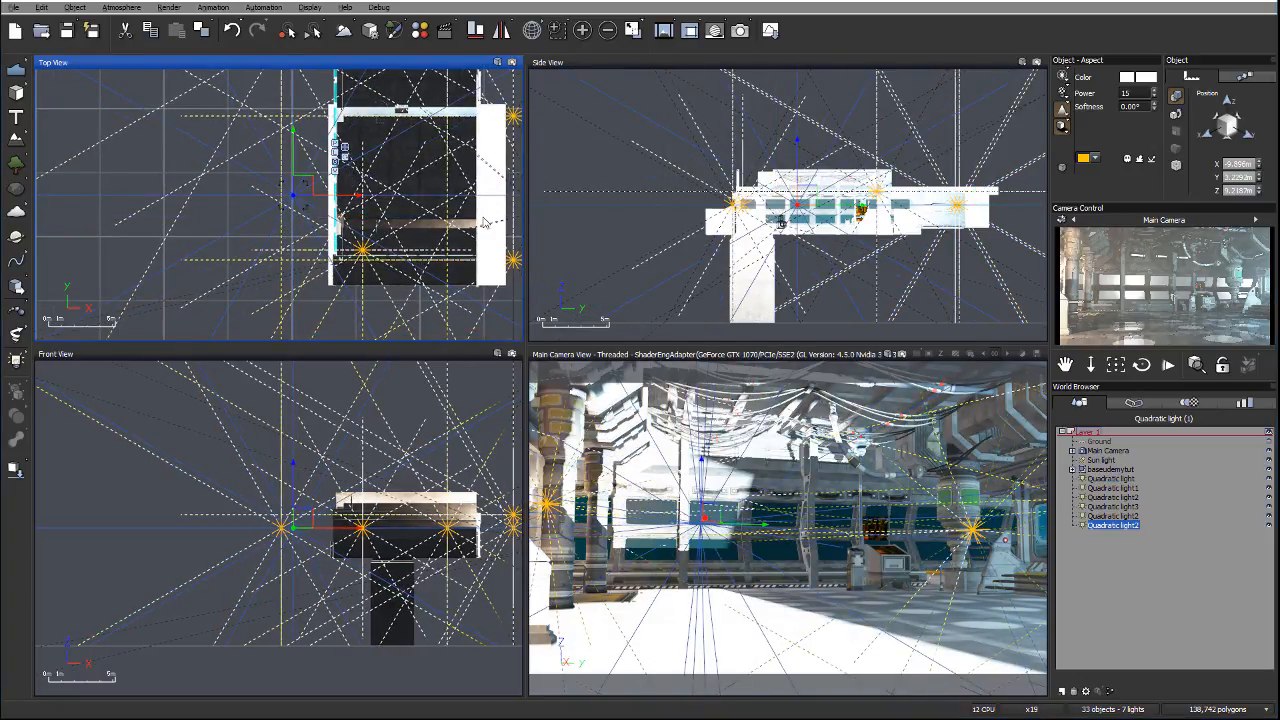
# Move the newest Quadratic light copy from outside the window wall into the room, to about X -3.4 m, Y 3.75 m, Z 9.5 m
pyautogui.moveTo(300, 188); pyautogui.dragTo(299, 152)
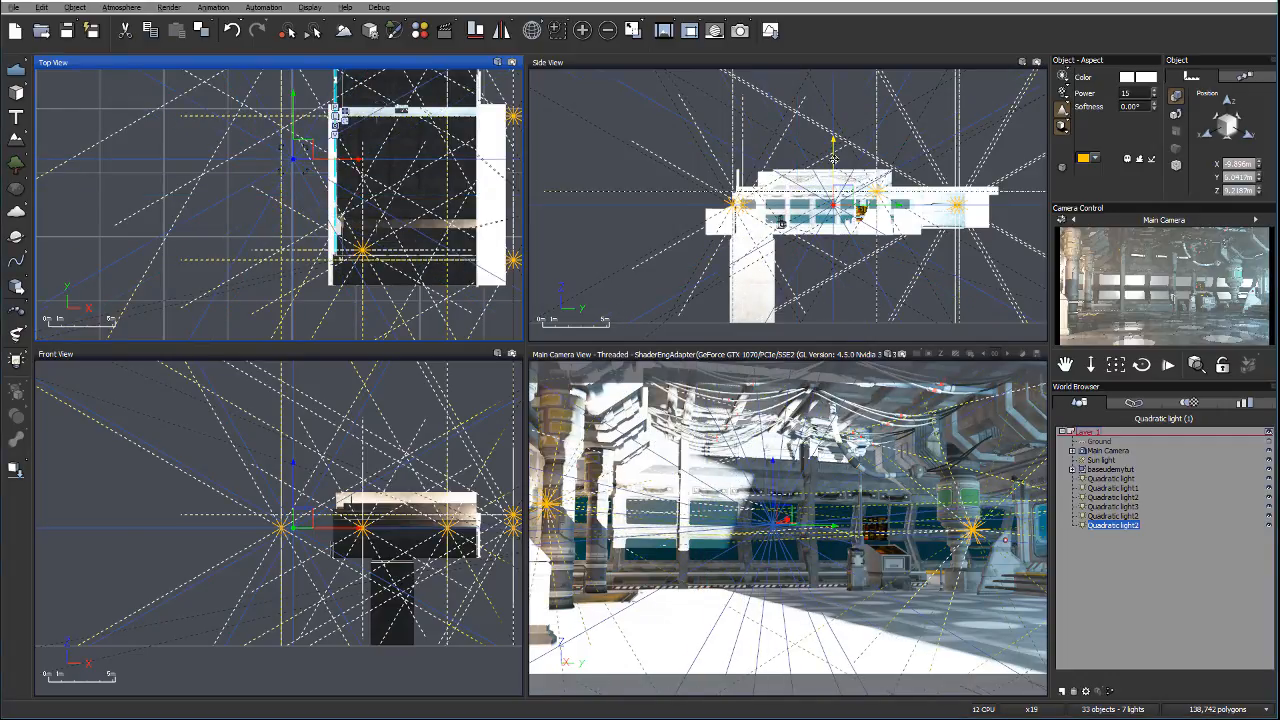
pyautogui.click(835, 163)
pyautogui.moveTo(835, 163); pyautogui.dragTo(835, 160)
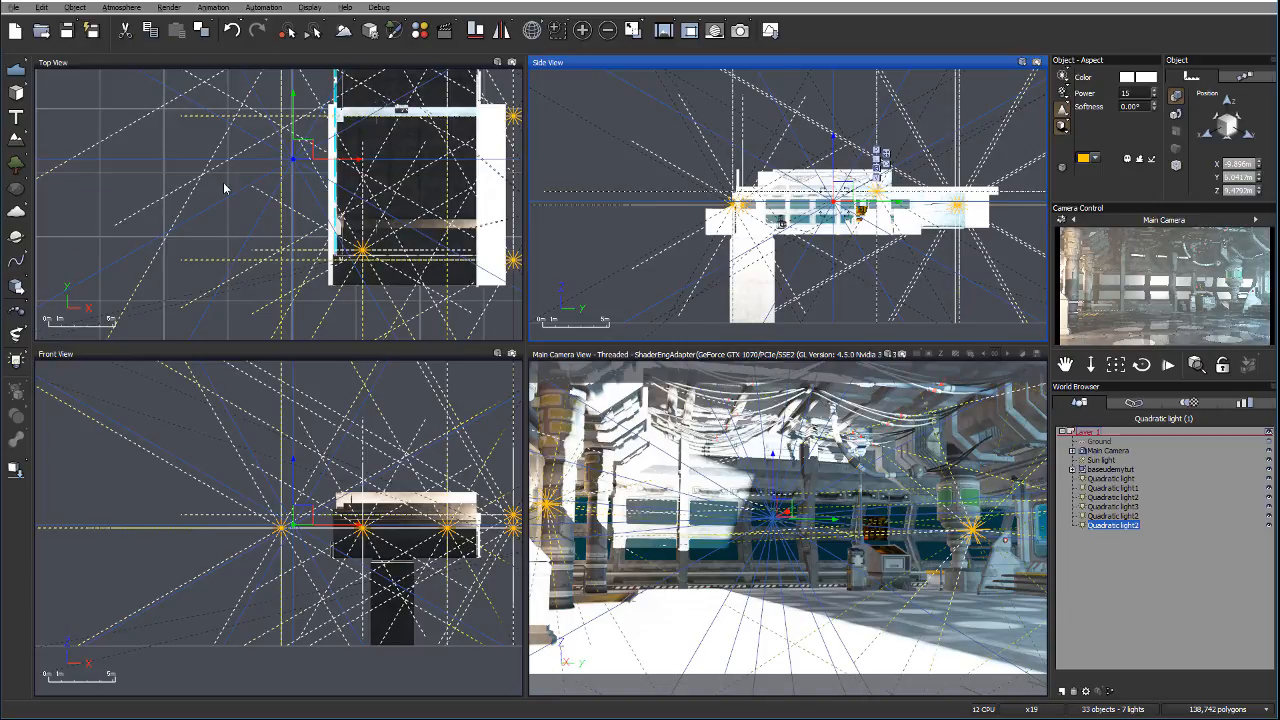
pyautogui.moveTo(301, 150); pyautogui.dragTo(386, 178)
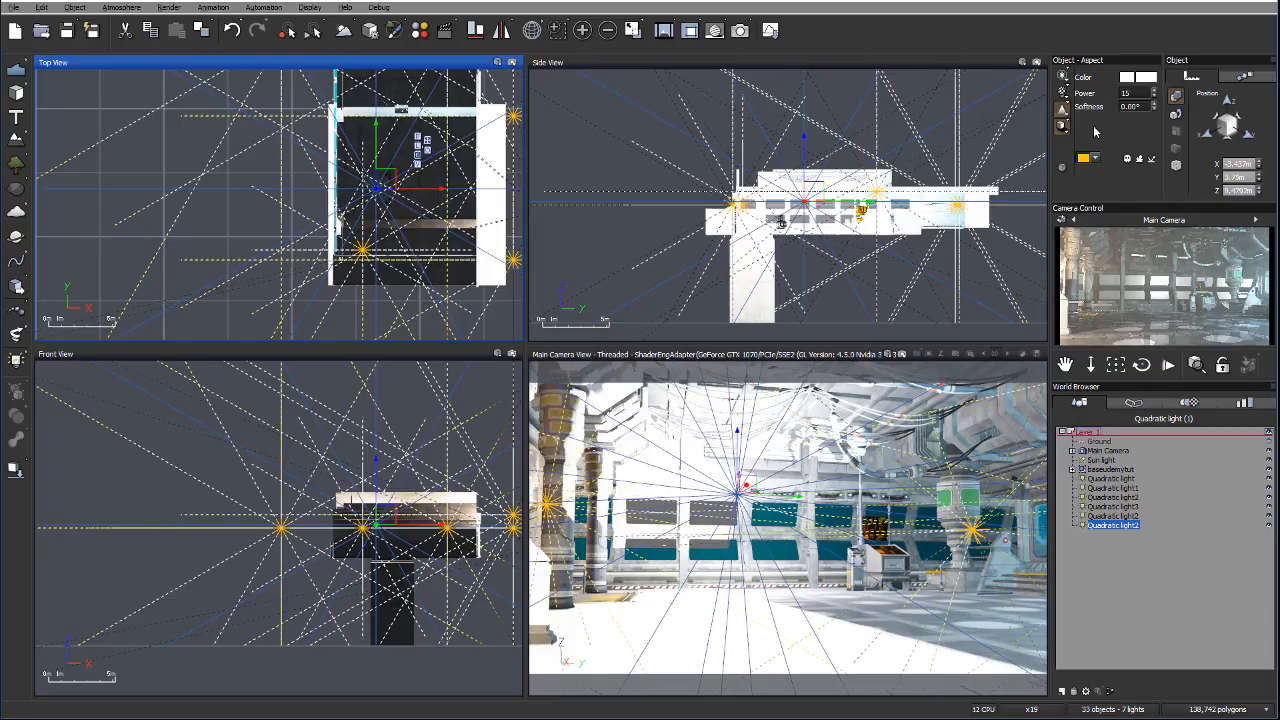
# Set the selected Quadratic light's power to 5, refresh the camera preview and turn off its volumetric light effect
pyautogui.moveTo(1134, 93); pyautogui.dragTo(1081, 105)
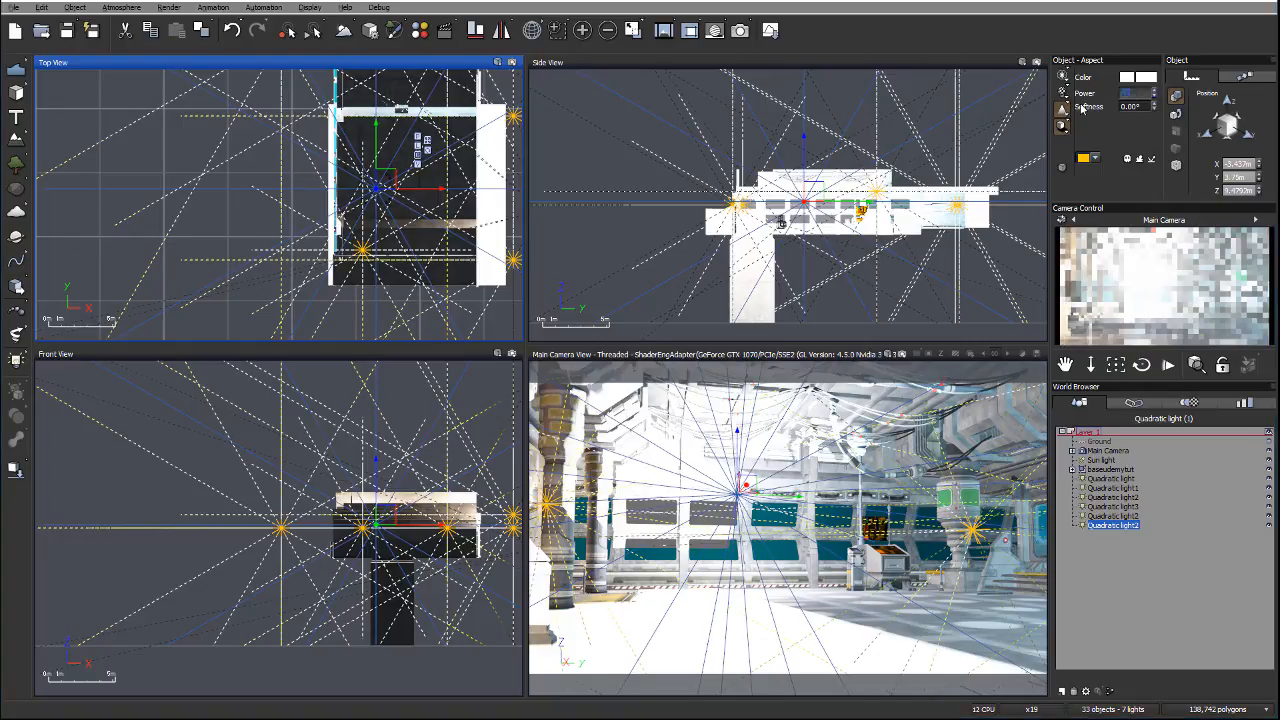
pyautogui.write('5')
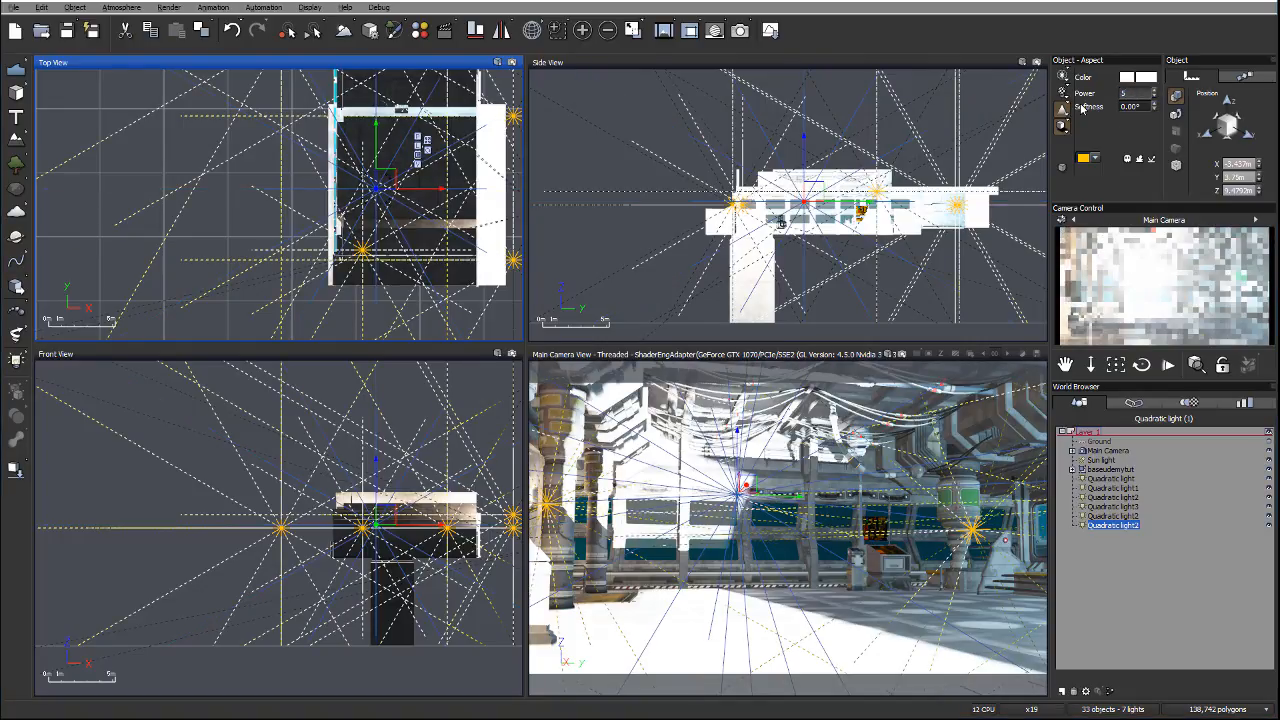
pyautogui.rightClick(1171, 287)
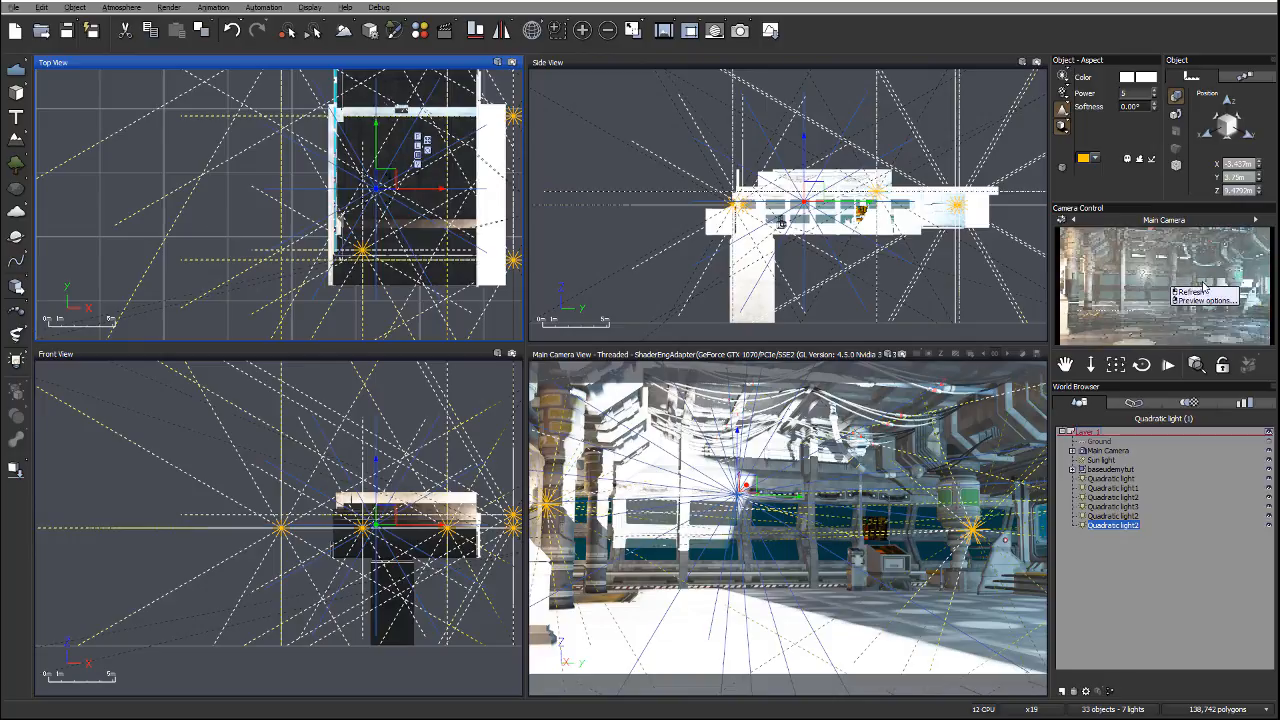
pyautogui.click(1064, 110)
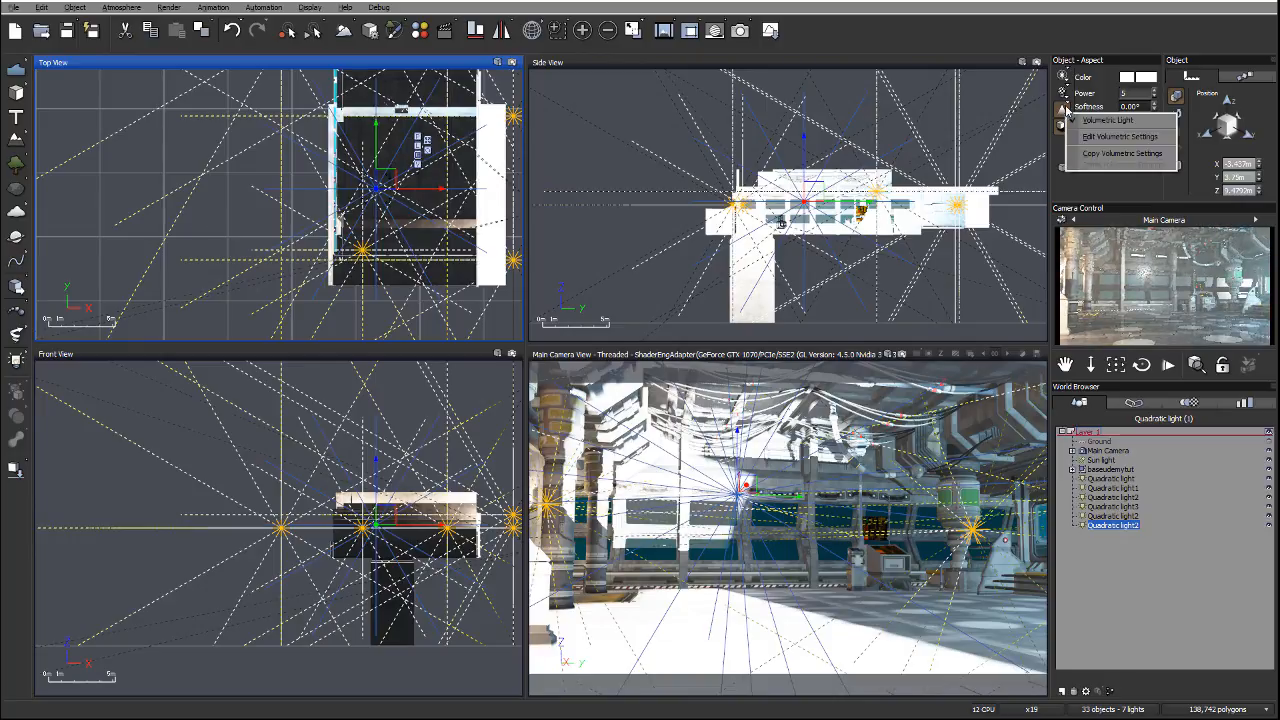
pyautogui.click(1085, 120)
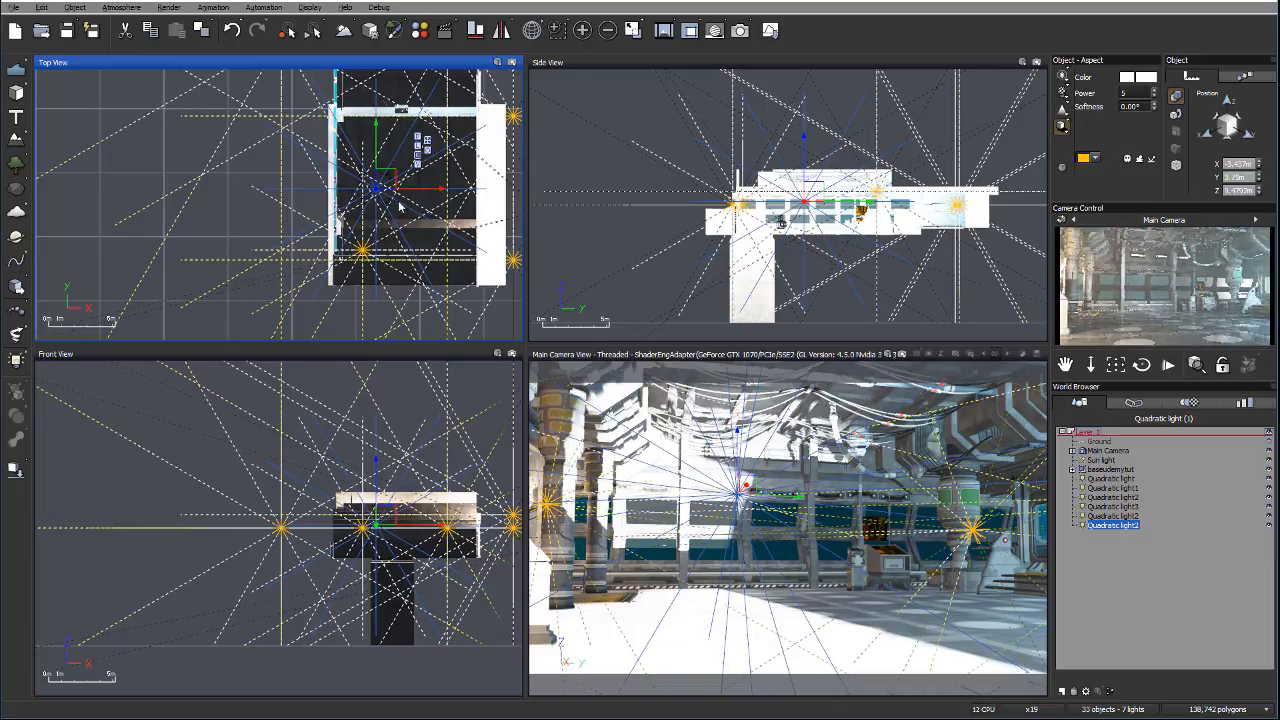
# Reposition the interior Quadratic light to about X -2.8 m, Y 4.2 m, Z 8.4 m and check it in the camera preview
pyautogui.moveTo(387, 178); pyautogui.dragTo(395, 175)
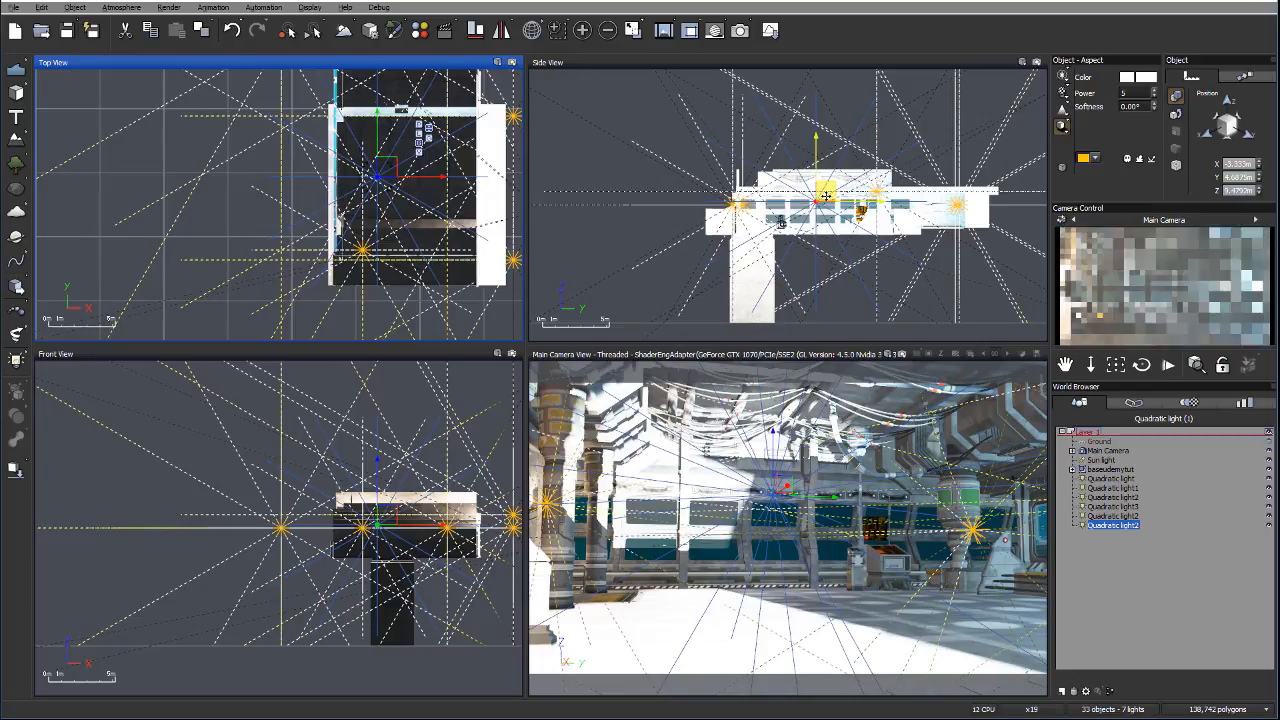
pyautogui.moveTo(825, 193); pyautogui.dragTo(830, 186)
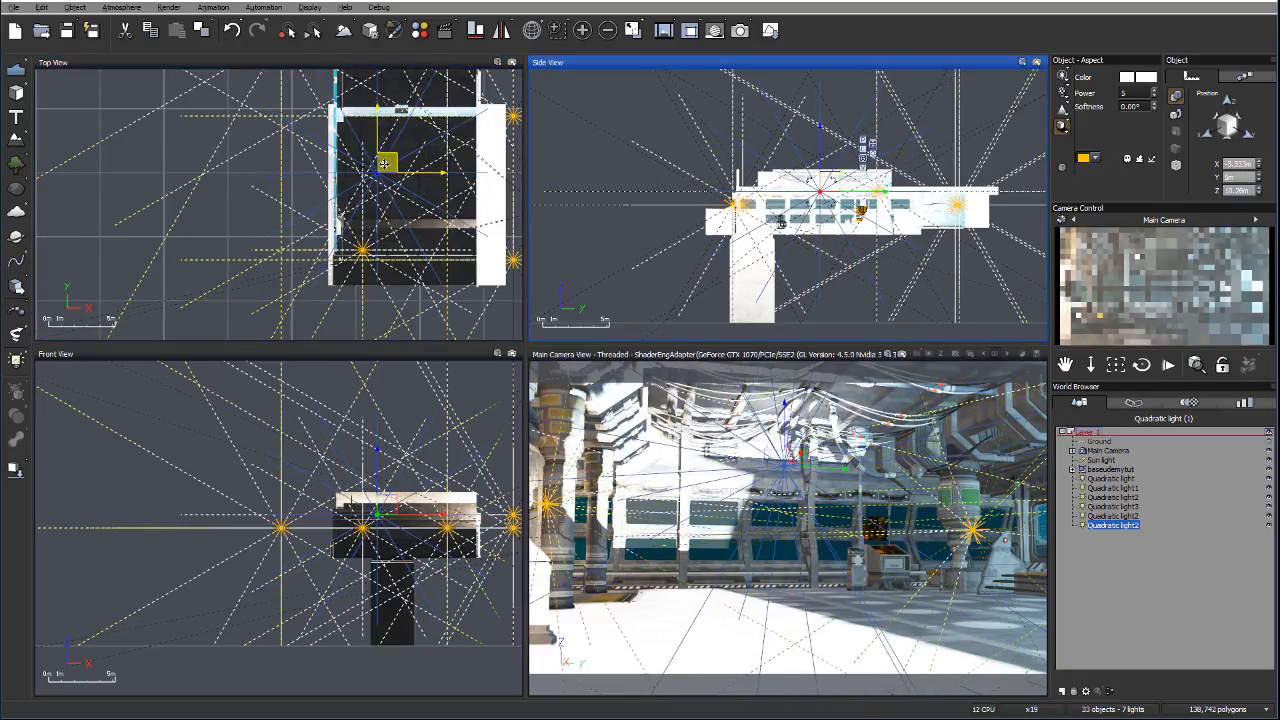
pyautogui.moveTo(389, 164); pyautogui.dragTo(396, 164)
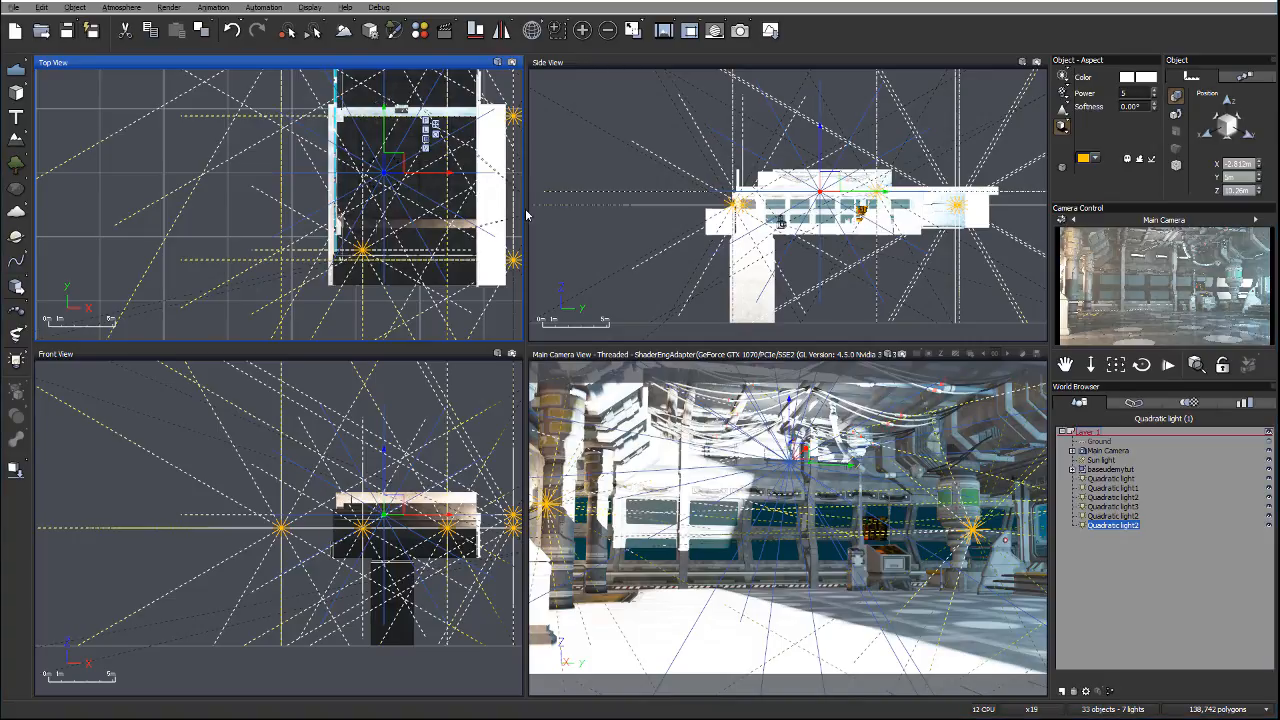
pyautogui.moveTo(822, 182); pyautogui.dragTo(816, 205)
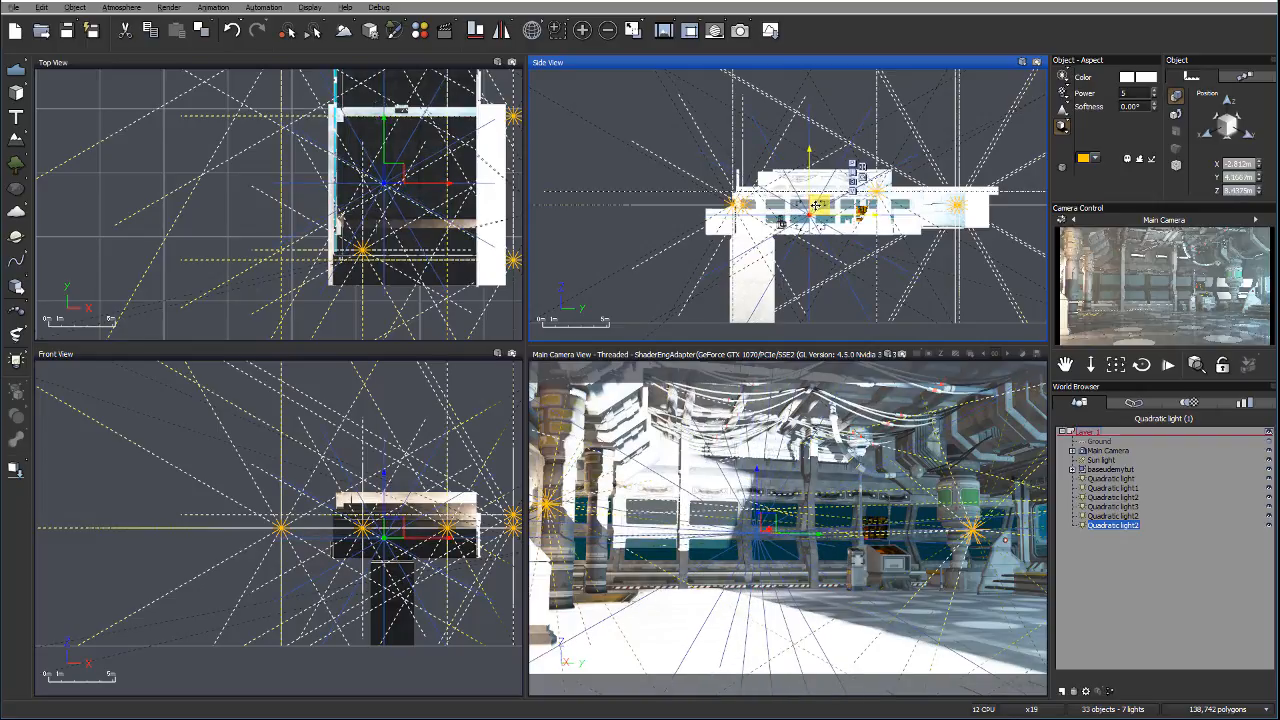
pyautogui.click(1151, 245)
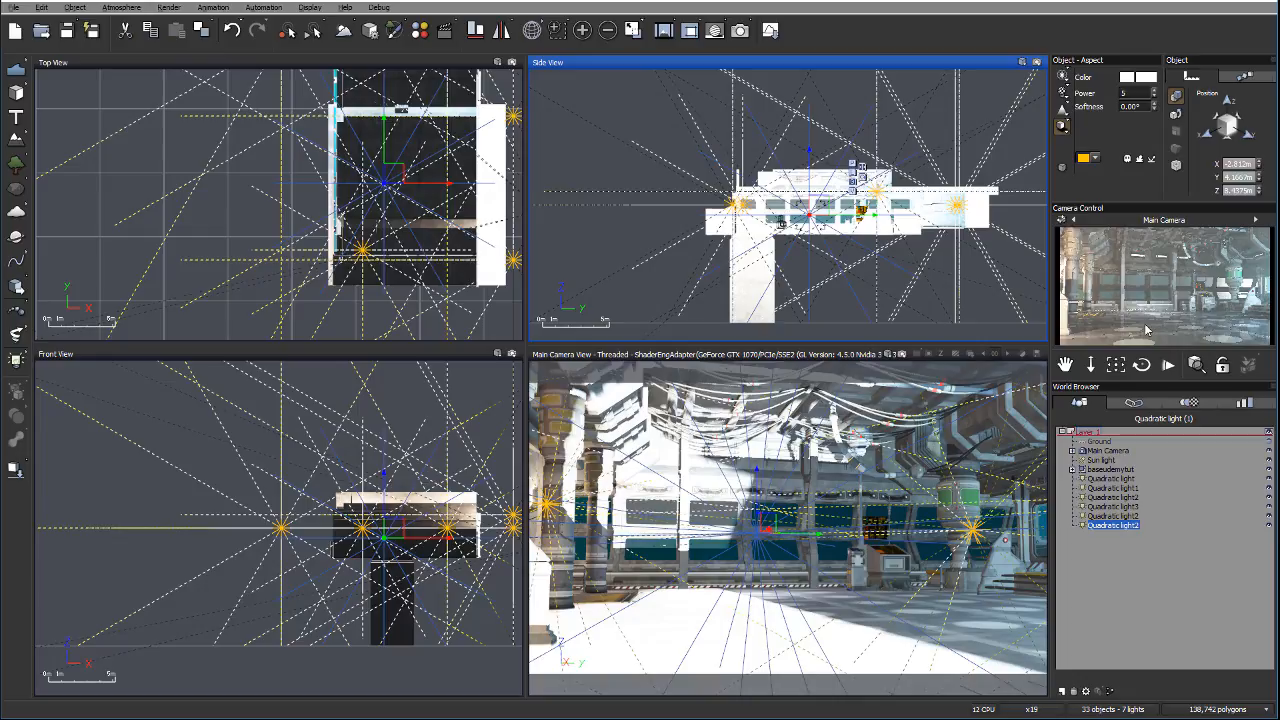
pyautogui.rightClick(1203, 328)
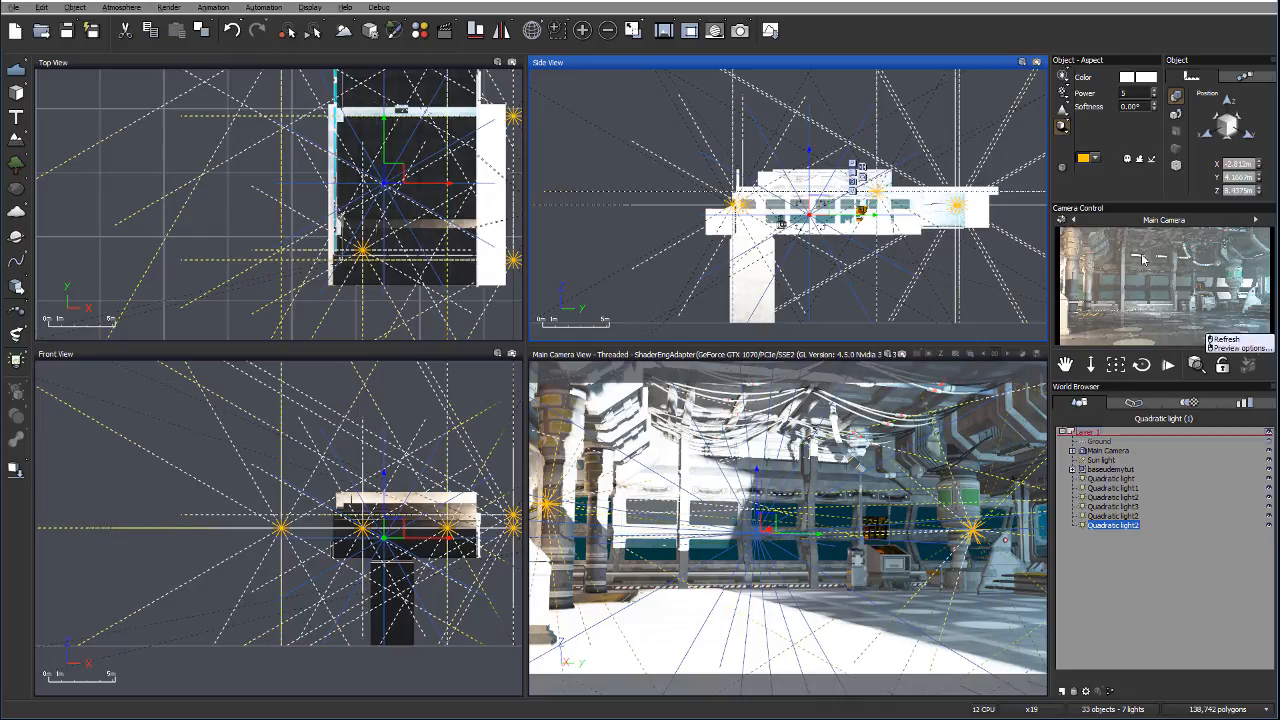
# Start a Preview-quality render of the main camera view to screen at 800x450
pyautogui.rightClick(741, 36)
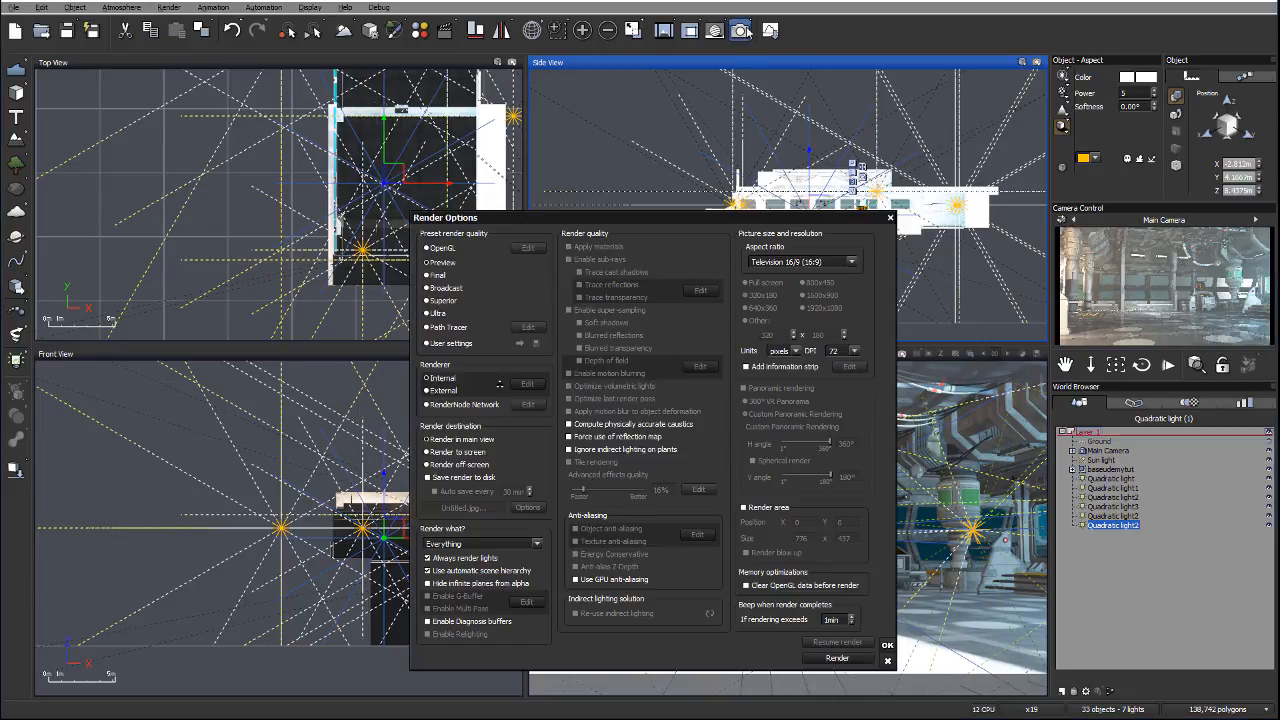
pyautogui.moveTo(539, 220); pyautogui.dragTo(483, 96)
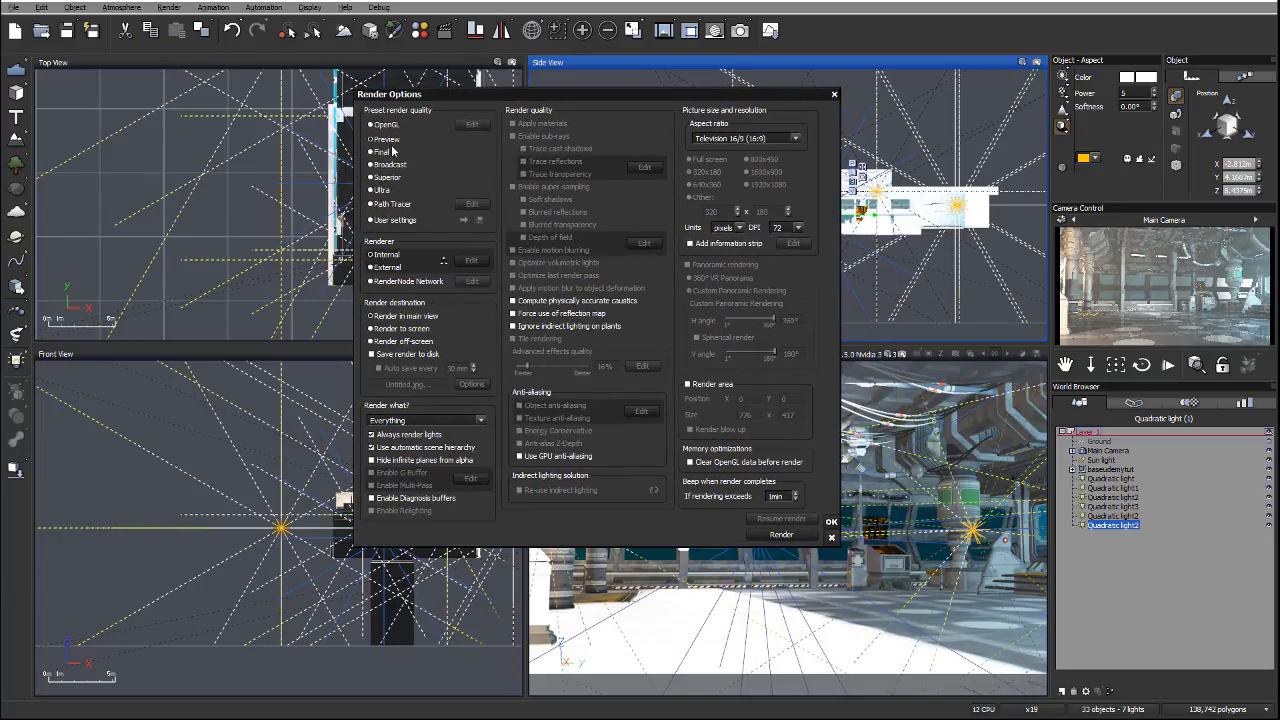
pyautogui.click(420, 340)
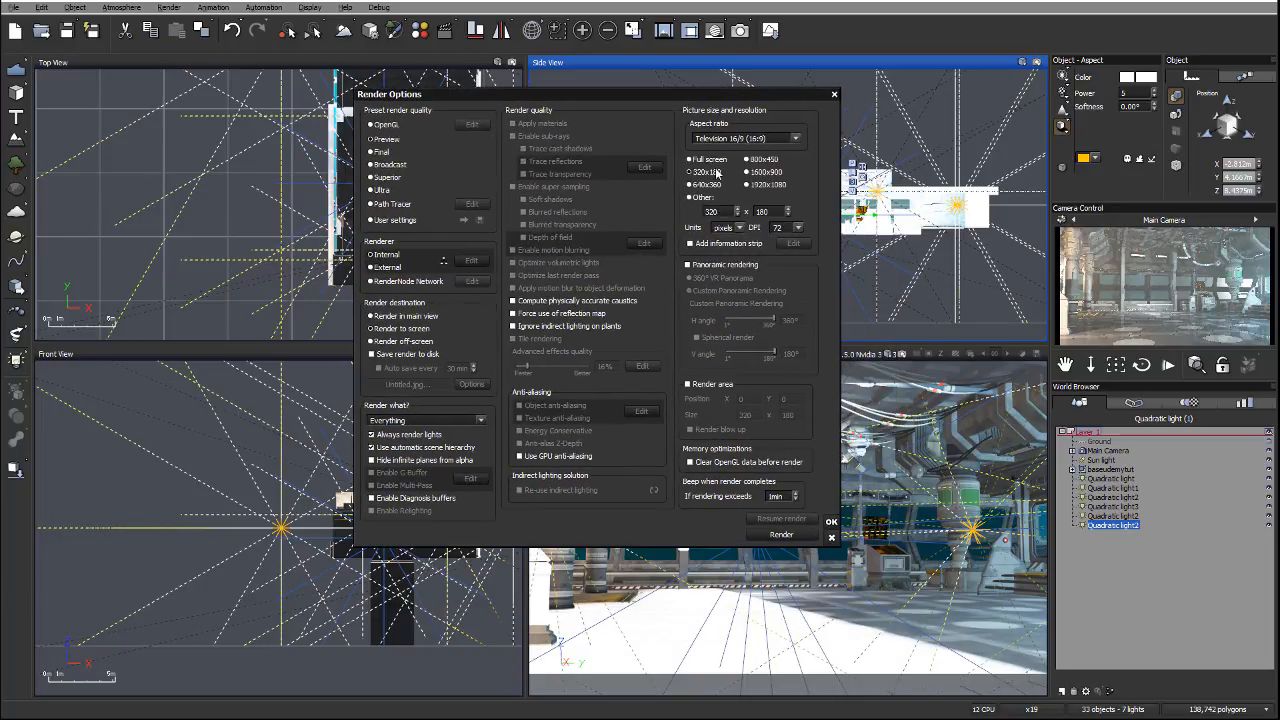
pyautogui.click(753, 160)
pyautogui.click(781, 534)
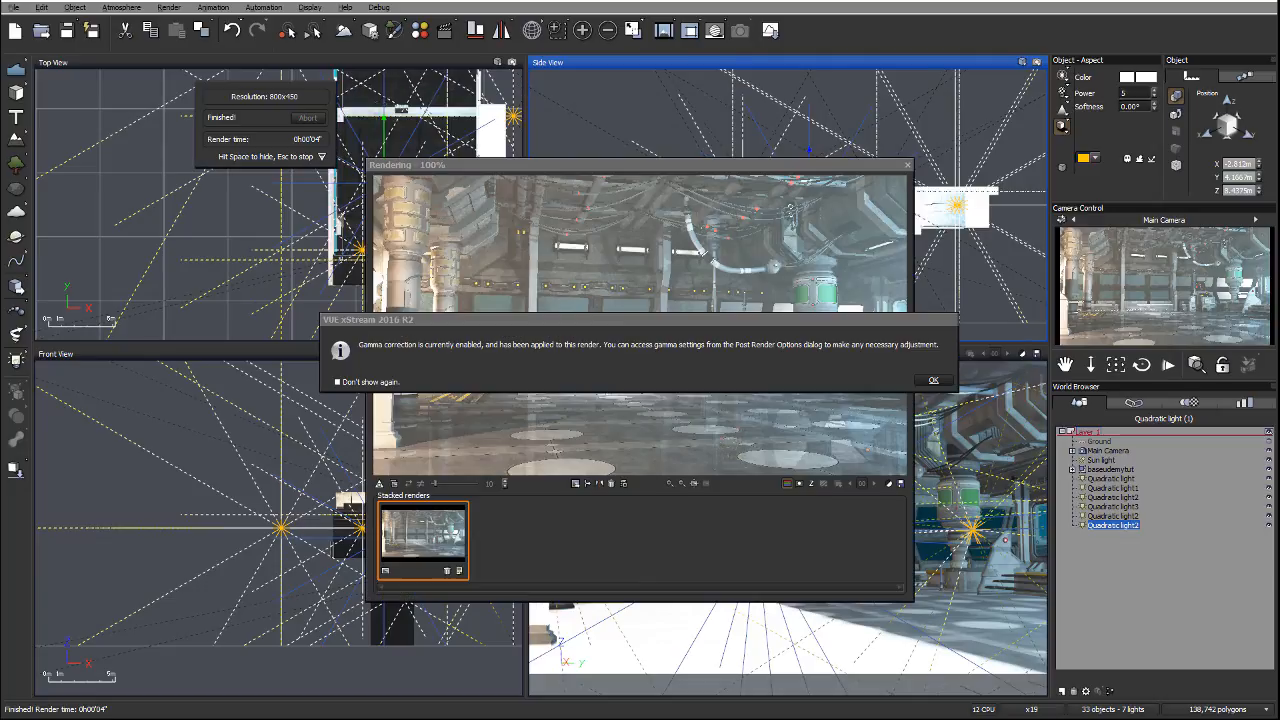
# Dismiss the gamma correction notice, accept the post-render options unchanged and close the finished render
pyautogui.click(935, 380)
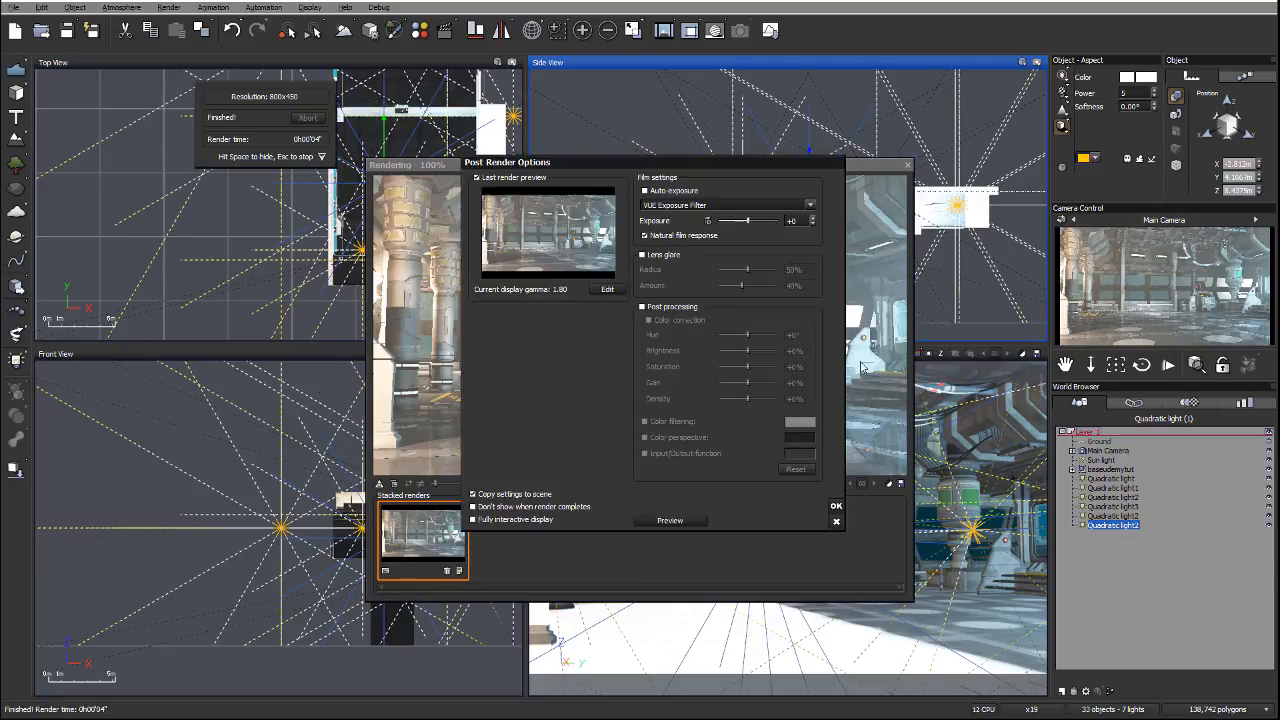
pyautogui.click(836, 505)
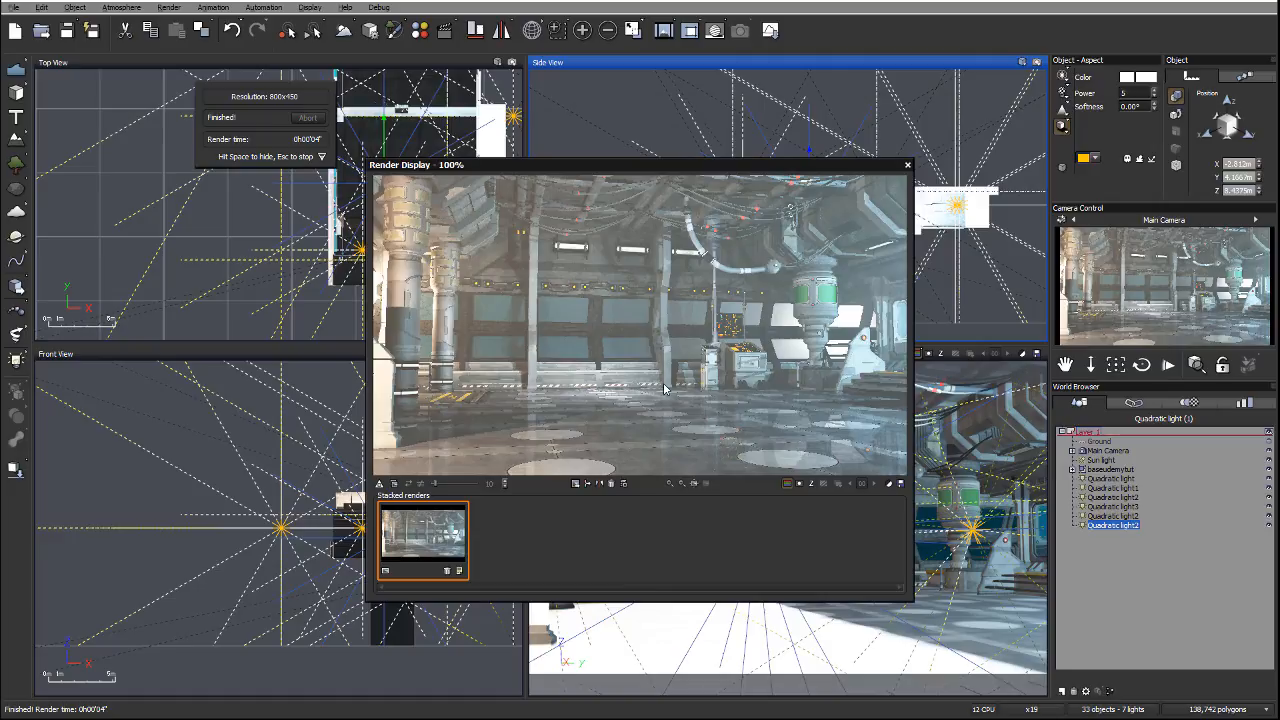
pyautogui.click(907, 168)
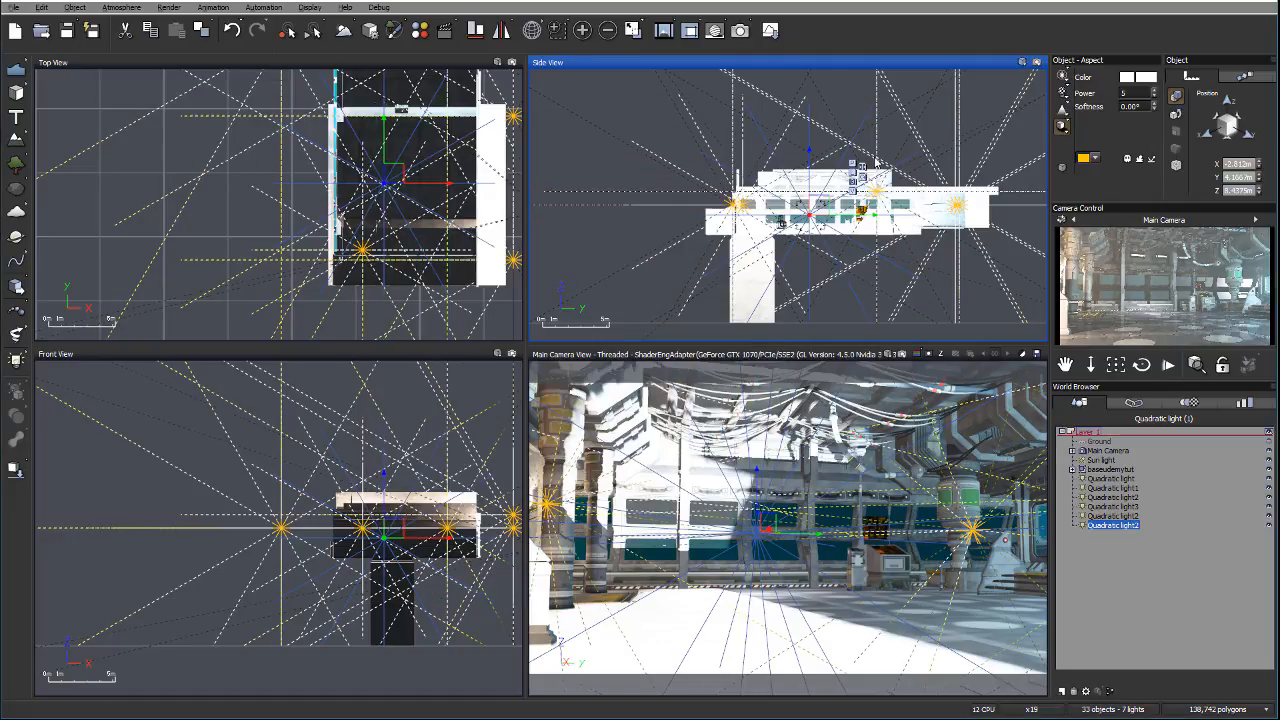
# Start a Final-quality render to screen at 1600x900 with relighting enabled
pyautogui.click(741, 30)
pyautogui.moveTo(623, 91); pyautogui.dragTo(691, 94)
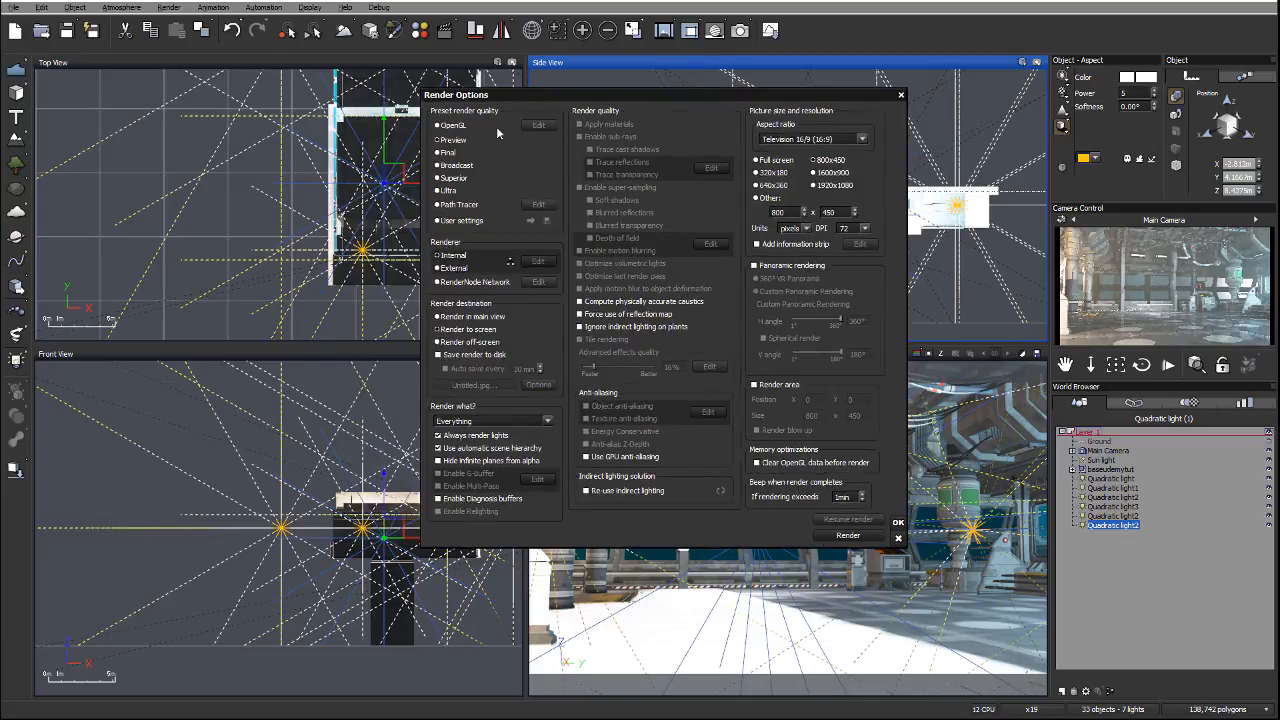
pyautogui.click(437, 152)
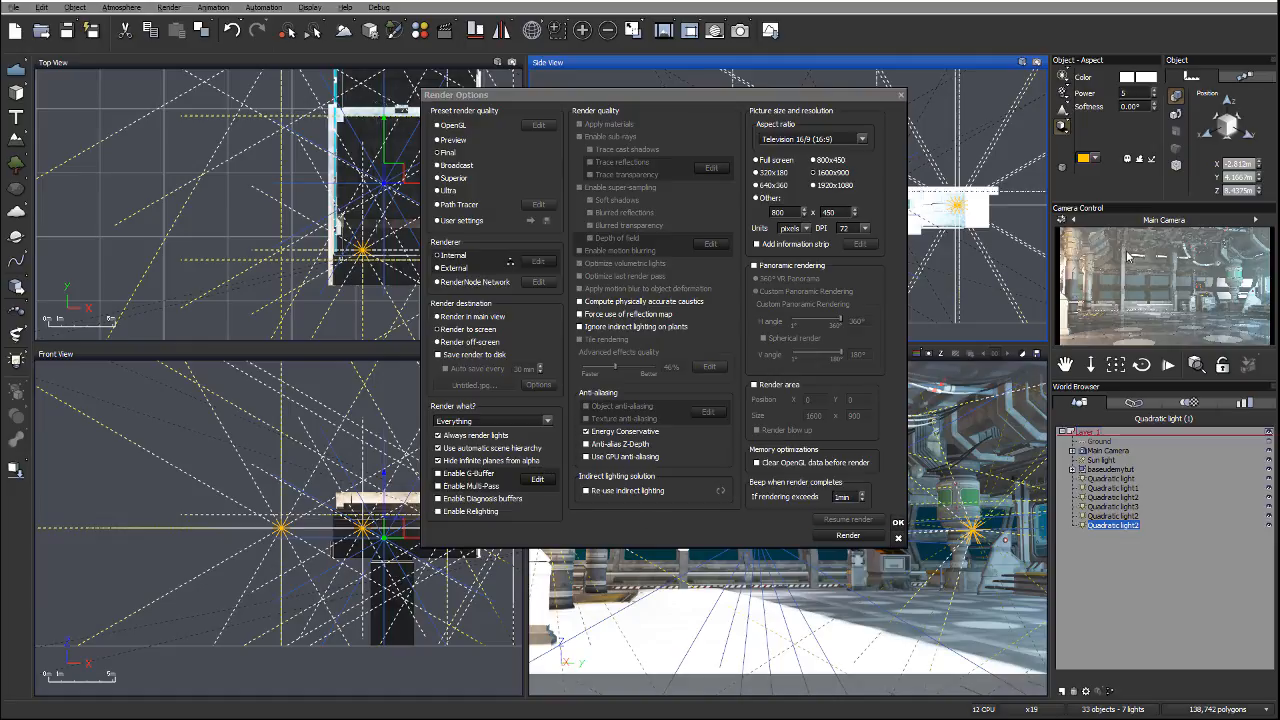
pyautogui.click(438, 511)
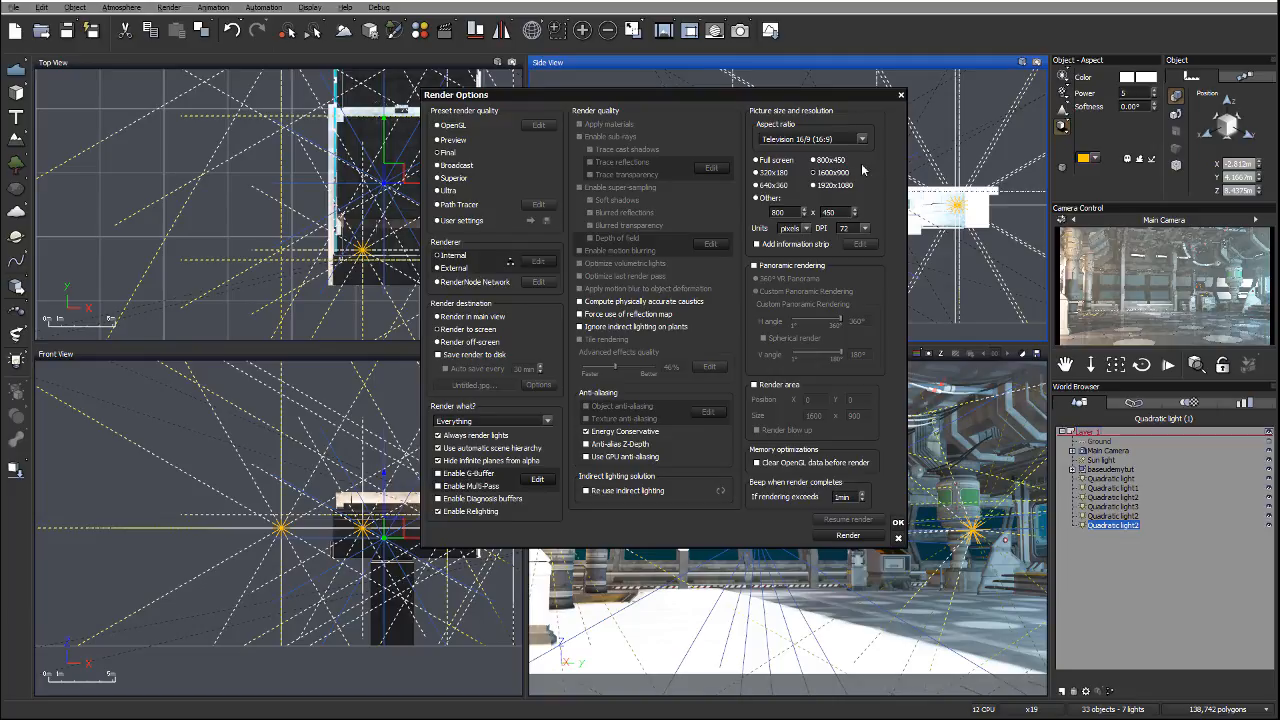
pyautogui.click(848, 535)
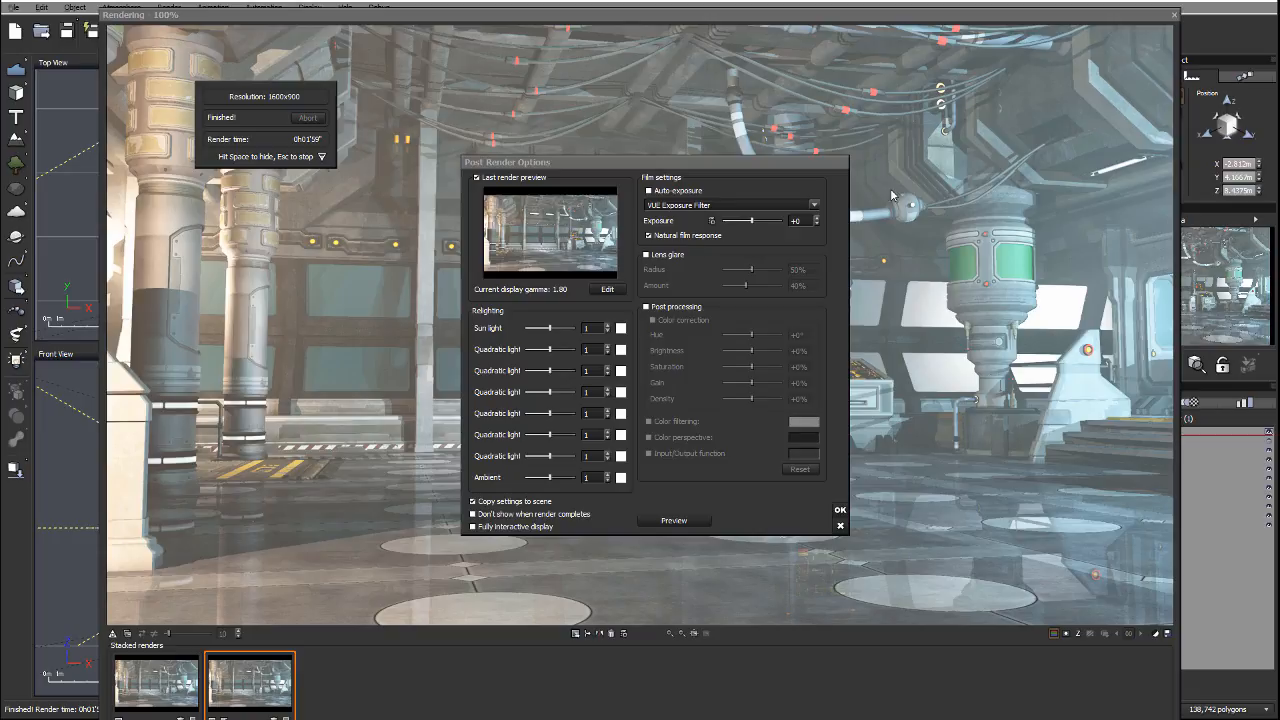
# Reduce the relighting intensity of the fourth Quadratic light in the post-render options to 0.47
pyautogui.moveTo(618, 160); pyautogui.dragTo(571, 122)
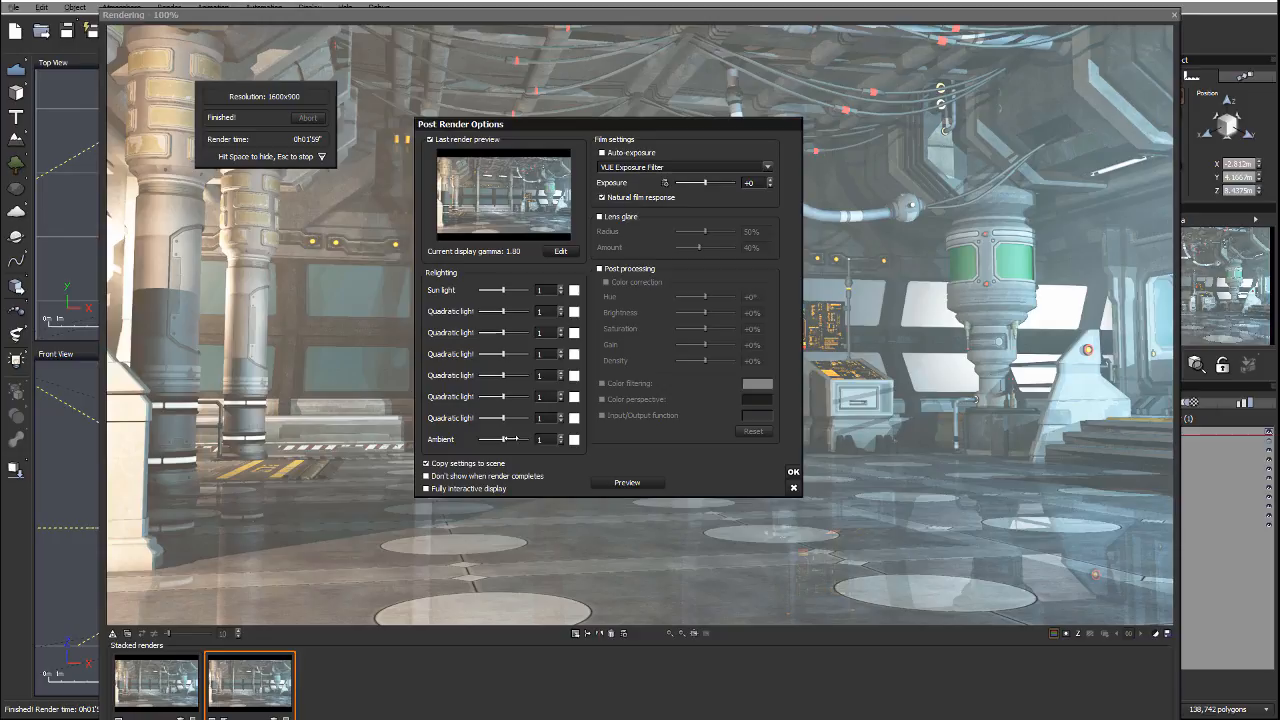
pyautogui.moveTo(512, 375); pyautogui.dragTo(497, 375)
pyautogui.moveTo(500, 375); pyautogui.dragTo(507, 374)
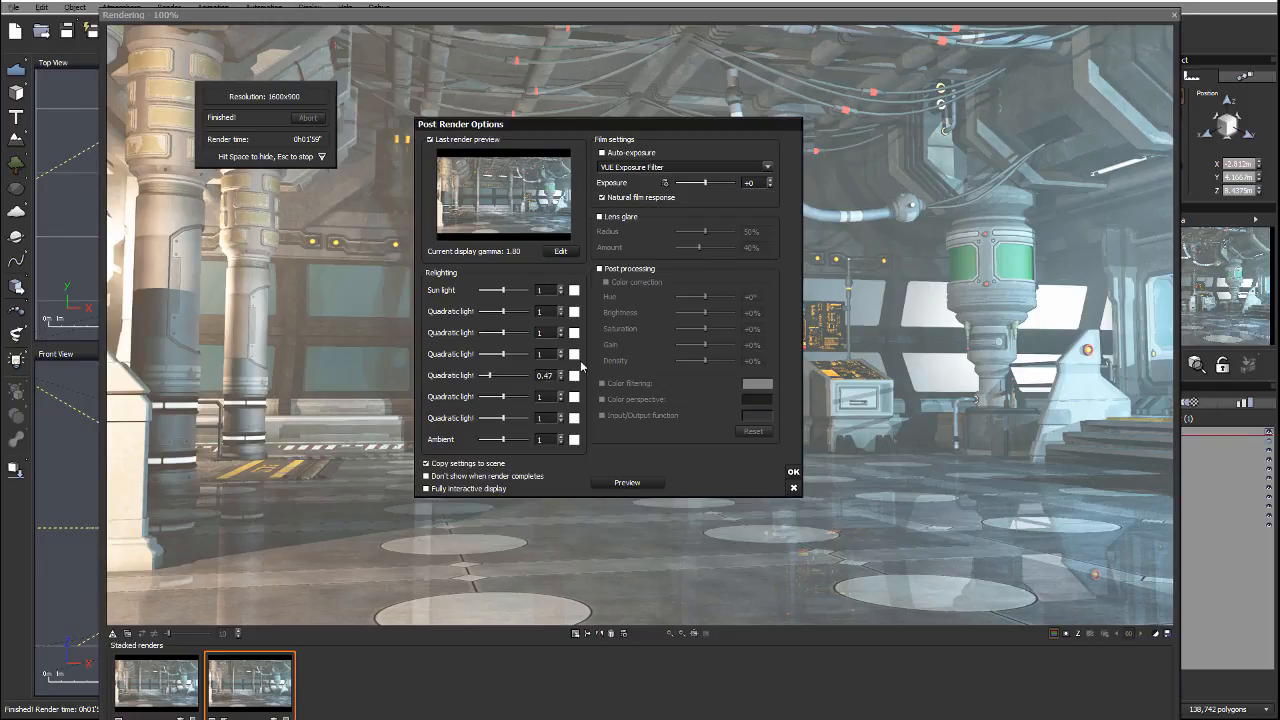
# Raise the second Quadratic light's relighting intensity to 1.21 and tint it light blue
pyautogui.moveTo(503, 332); pyautogui.dragTo(520, 332)
pyautogui.click(574, 333)
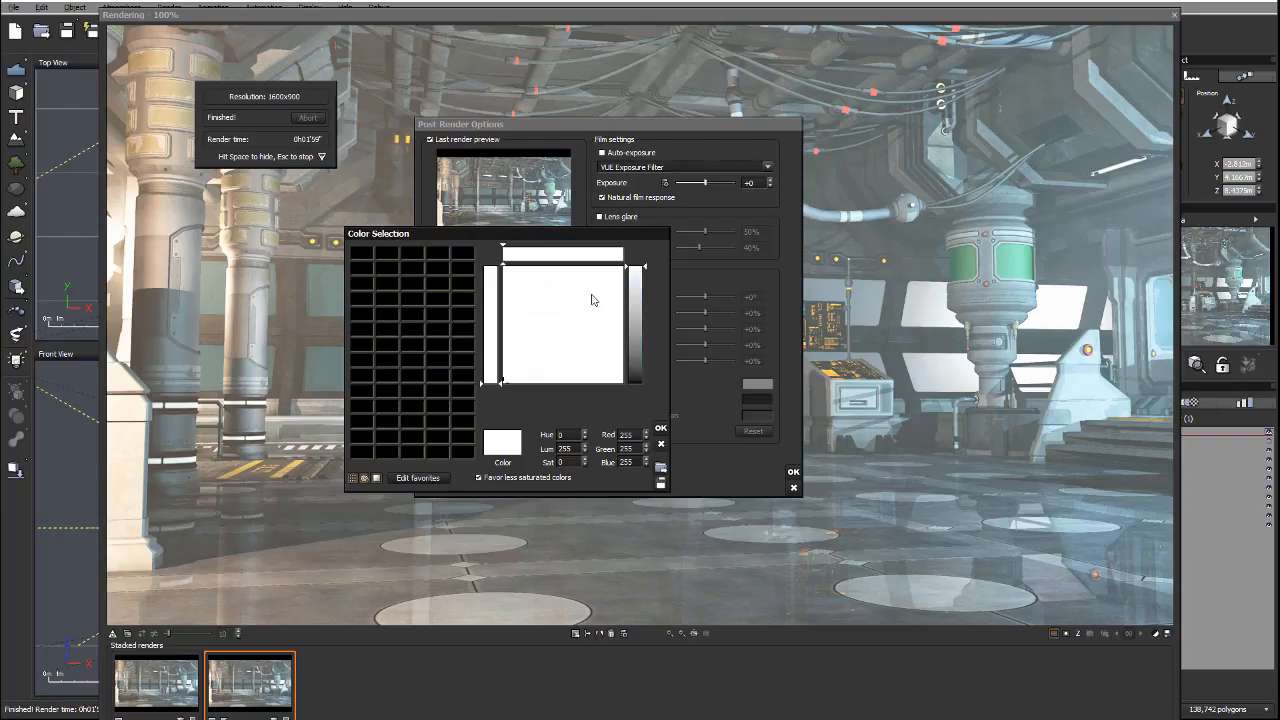
pyautogui.click(566, 271)
pyautogui.click(637, 283)
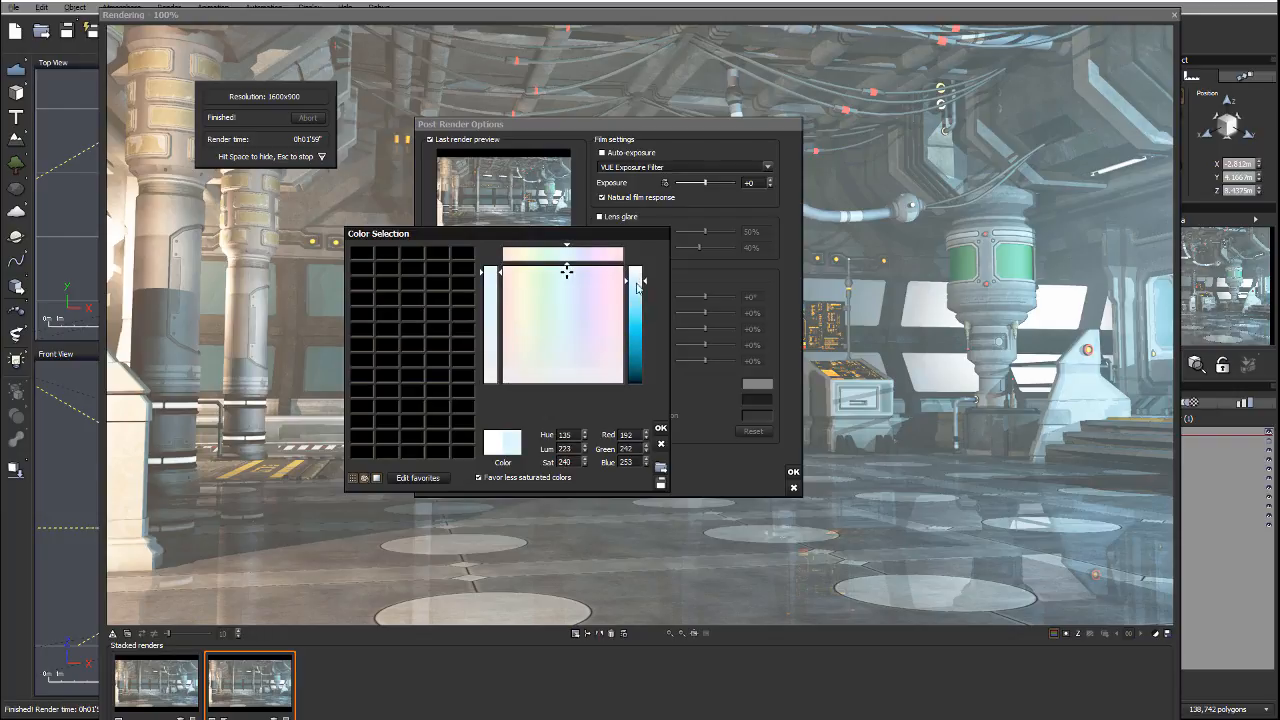
pyautogui.click(660, 428)
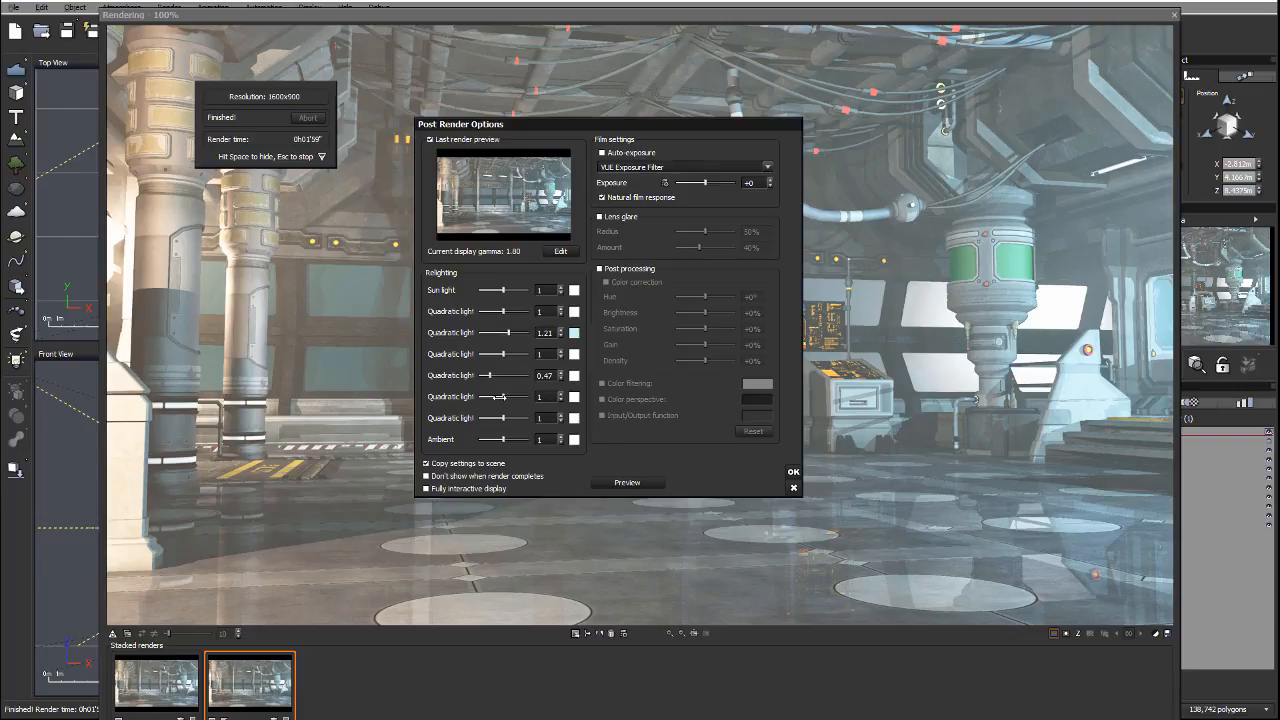
# Set the relighting intensity of the fifth Quadratic light to 0.8 and of the sixth to 0.59
pyautogui.moveTo(499, 397); pyautogui.dragTo(529, 397)
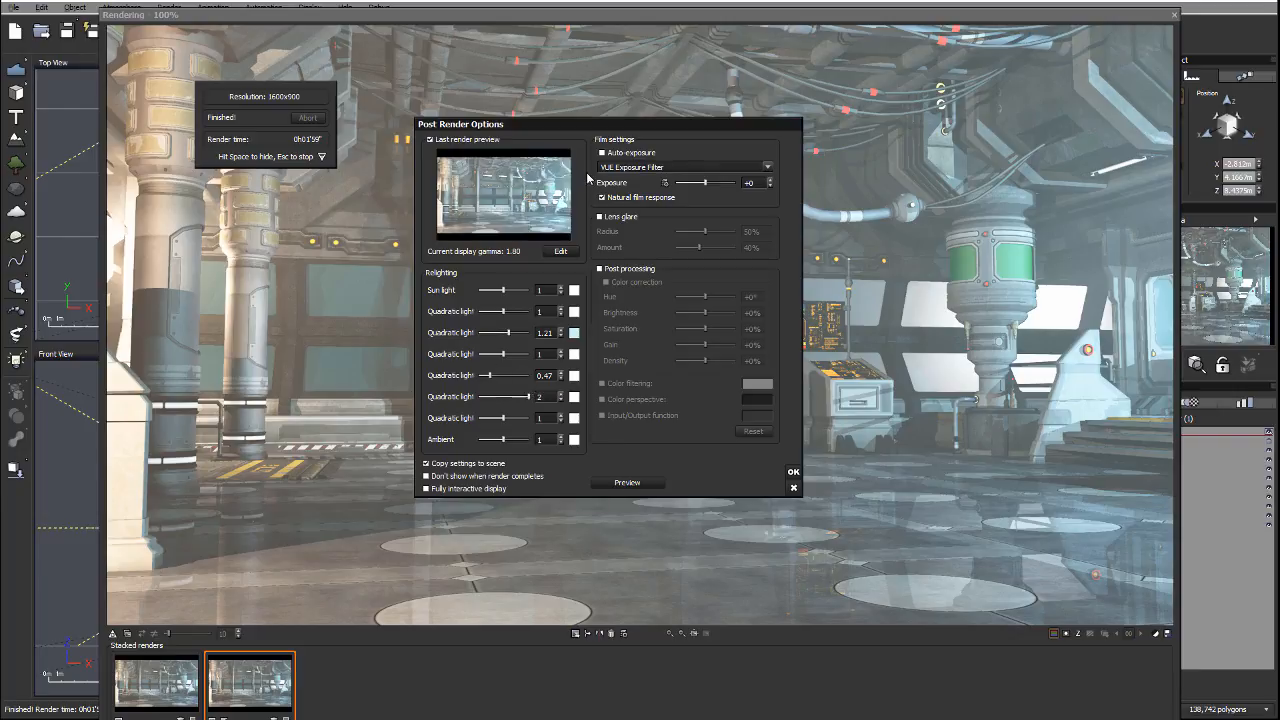
pyautogui.moveTo(533, 398); pyautogui.dragTo(488, 397)
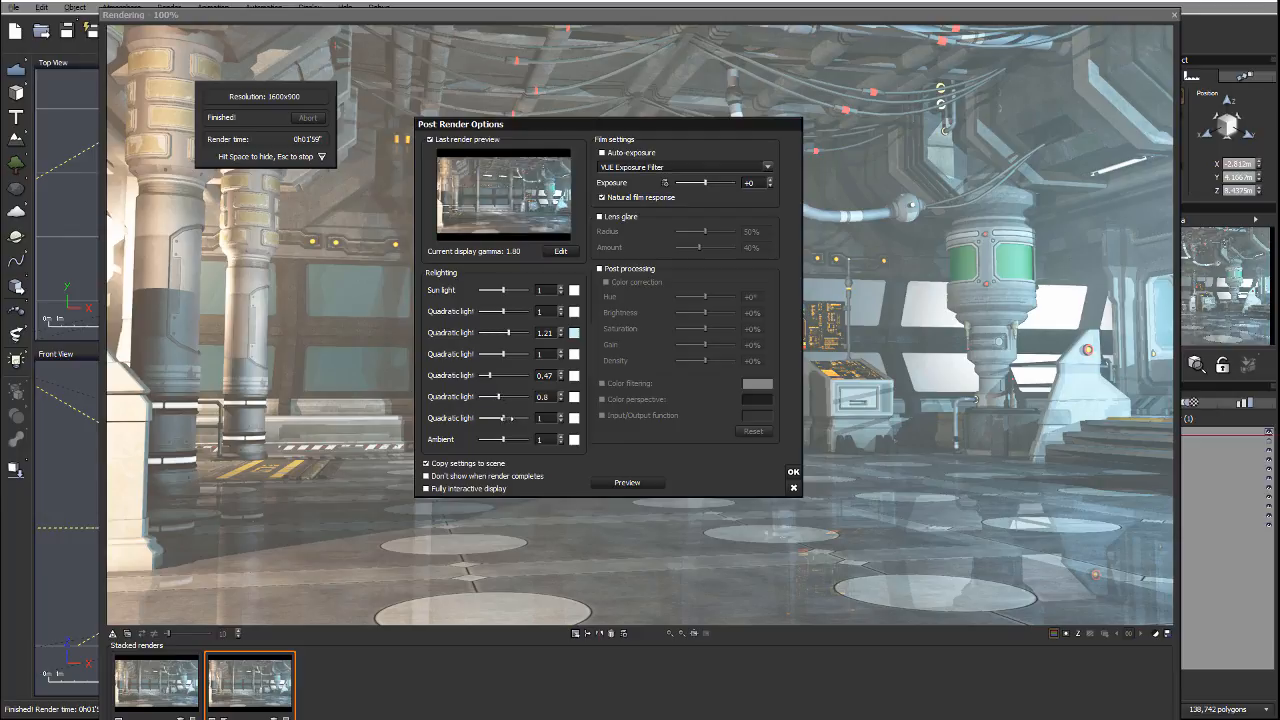
pyautogui.moveTo(508, 418)
pyautogui.mouseDown()
pyautogui.moveTo(527, 417)
pyautogui.moveTo(479, 420)
pyautogui.moveTo(505, 418)
pyautogui.mouseUp()
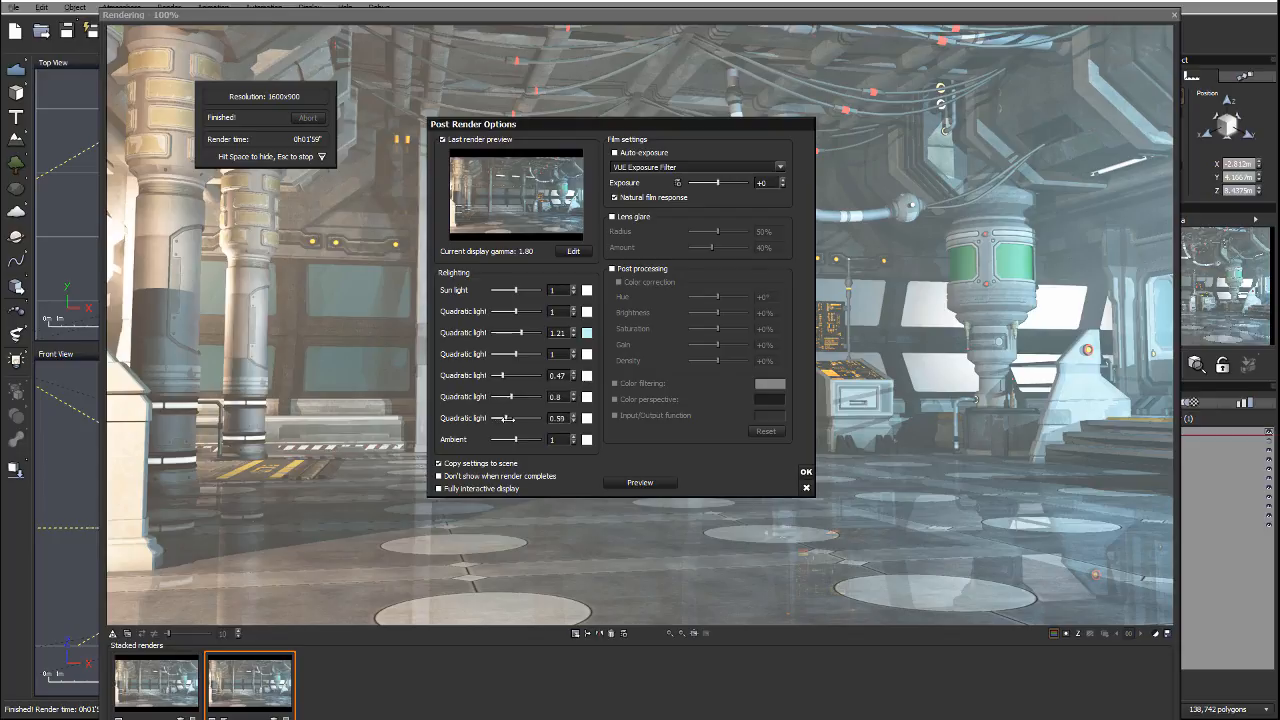
# Tint the sixth Quadratic light's relighting colour a pale warm pink
pyautogui.click(587, 418)
pyautogui.moveTo(533, 352); pyautogui.dragTo(522, 352)
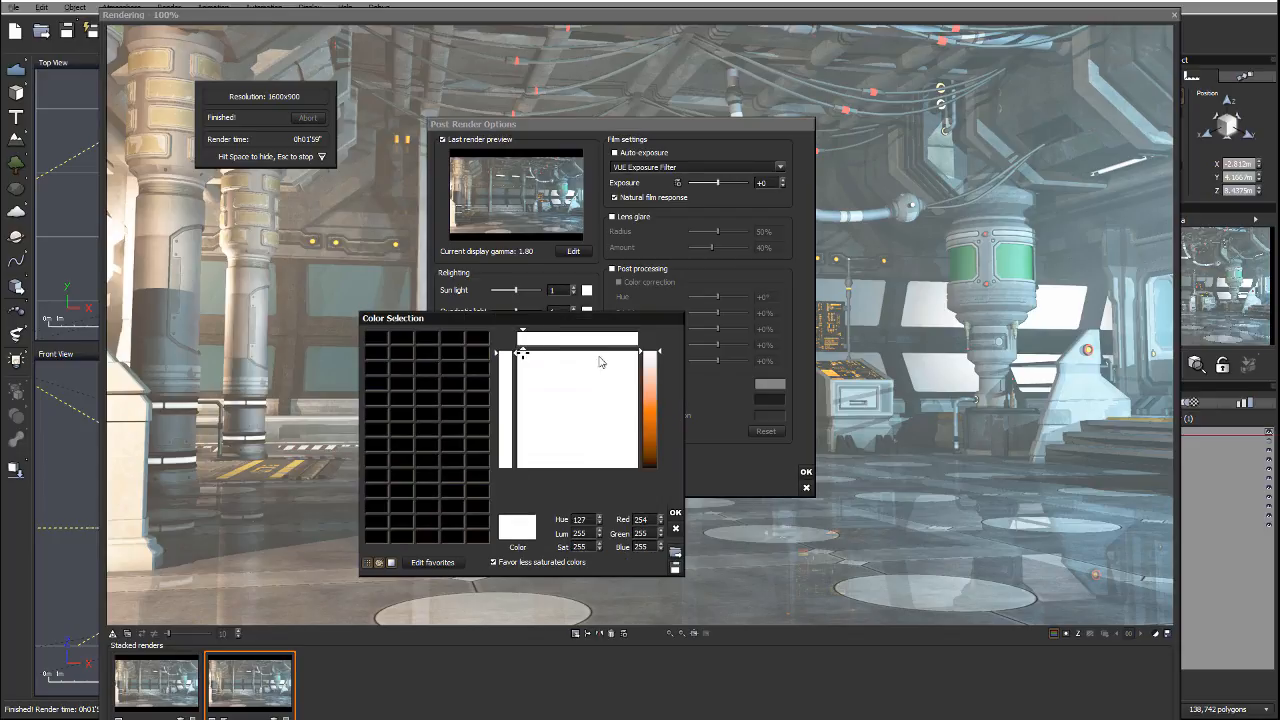
pyautogui.moveTo(656, 358); pyautogui.dragTo(656, 368)
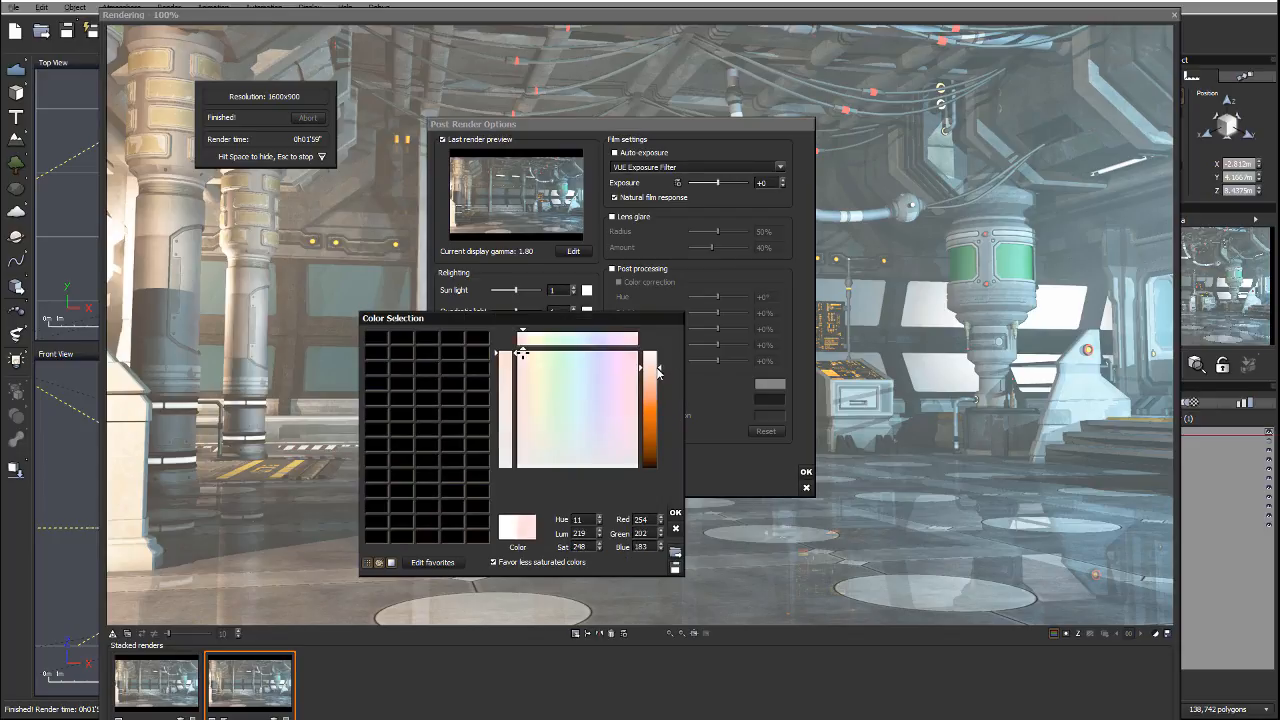
pyautogui.click(675, 512)
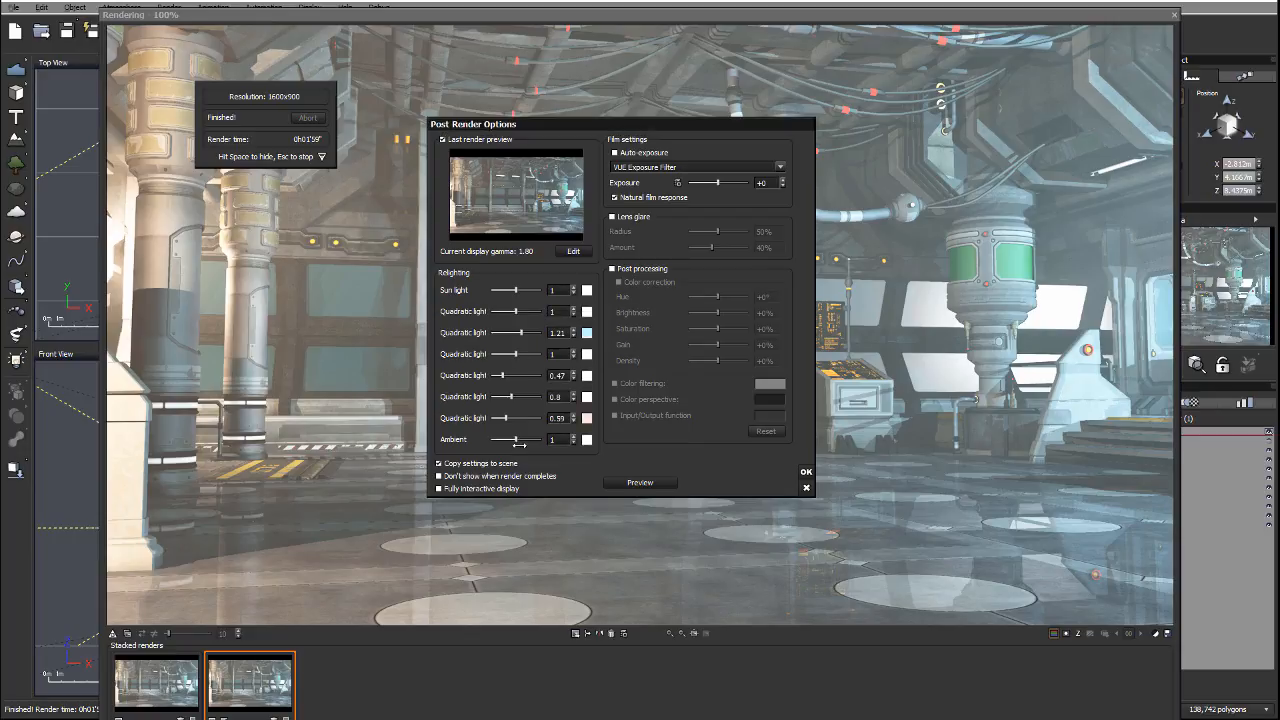
# Preview the relighting changes on the render and accept the post-render options
pyautogui.click(628, 484)
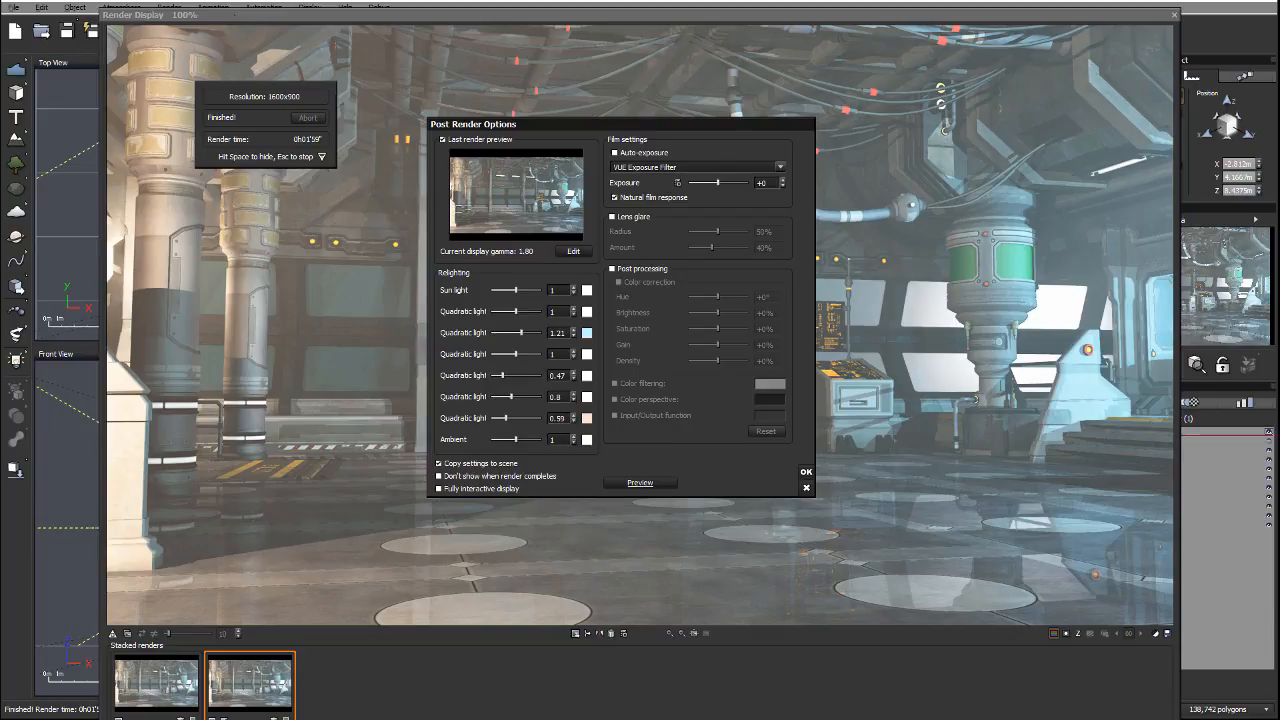
pyautogui.moveTo(652, 122); pyautogui.dragTo(618, 118)
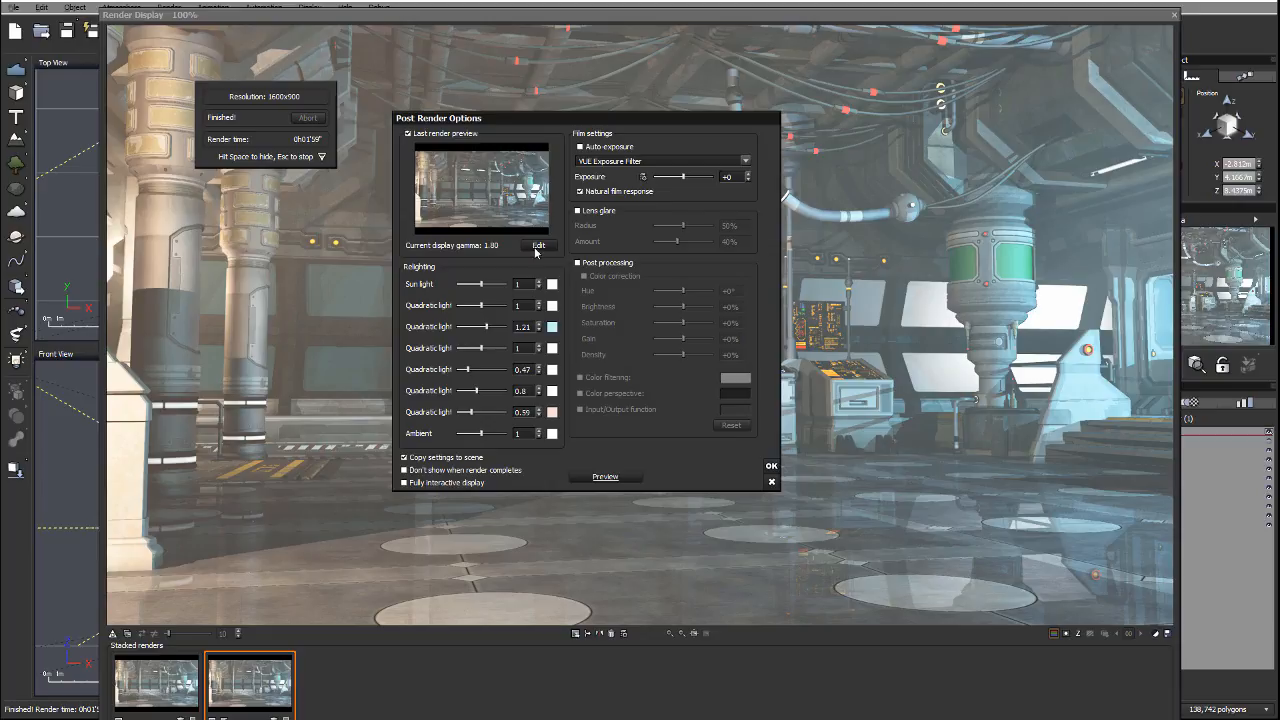
pyautogui.click(770, 467)
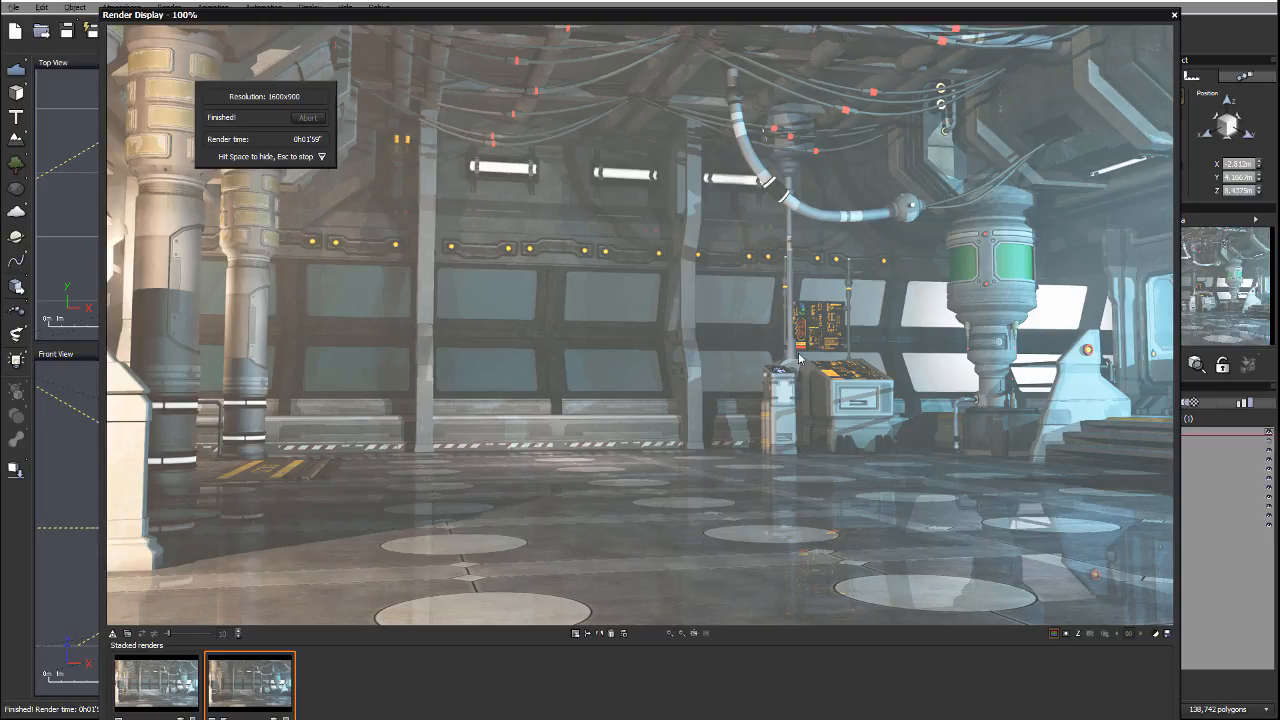
# Save the render in the 3dRender folder as a High dynamic range picture named room, disabling the options that limit dynamic range
pyautogui.hotkey('ctrl', 's')
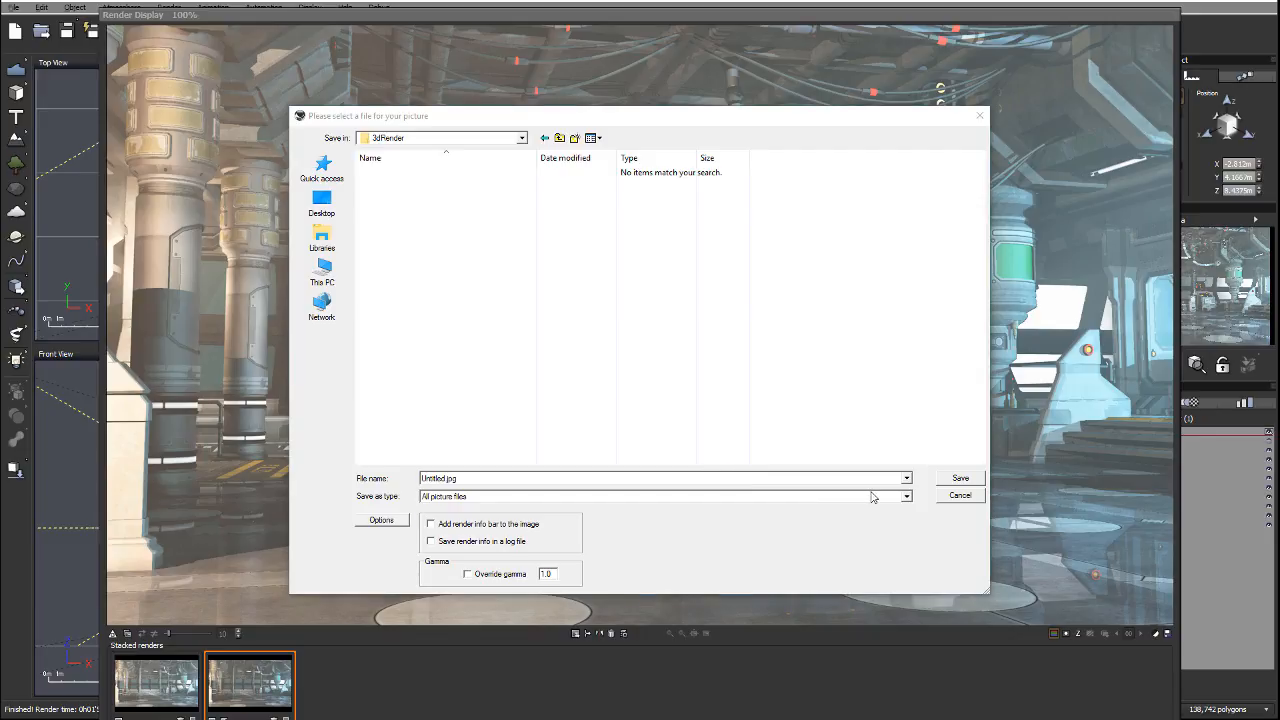
pyautogui.click(744, 498)
pyautogui.click(543, 595)
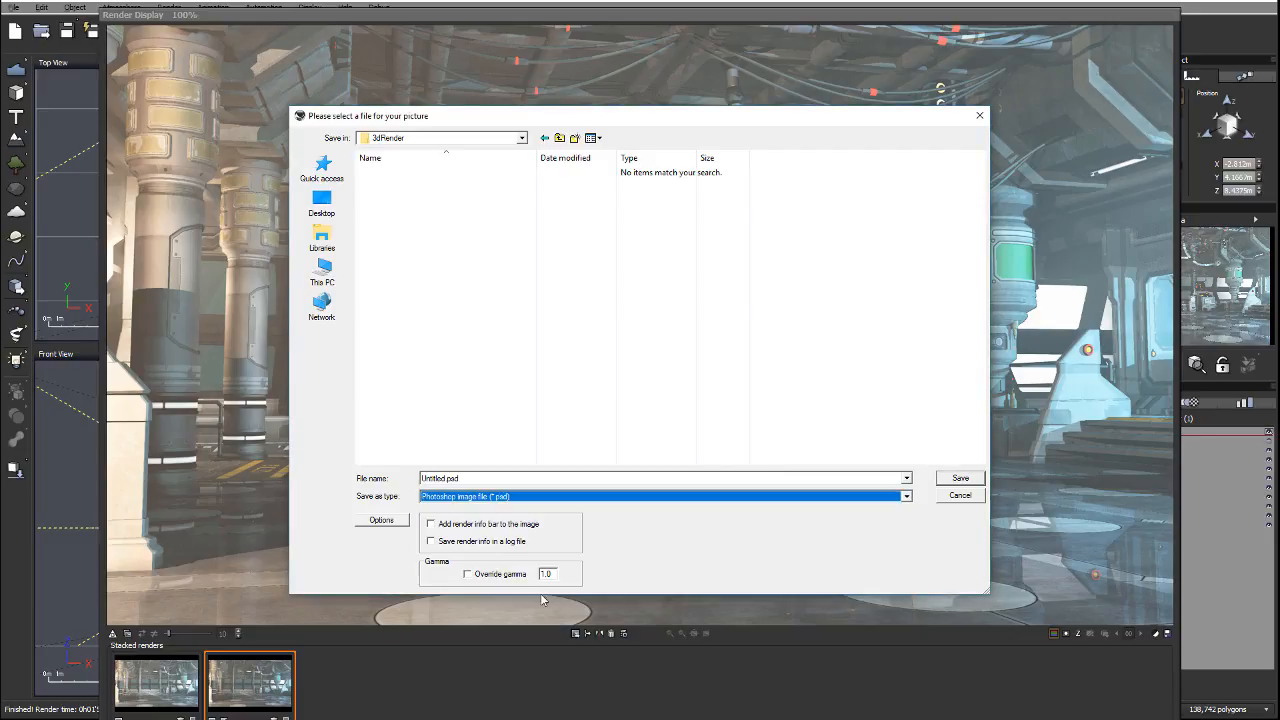
pyautogui.click(531, 498)
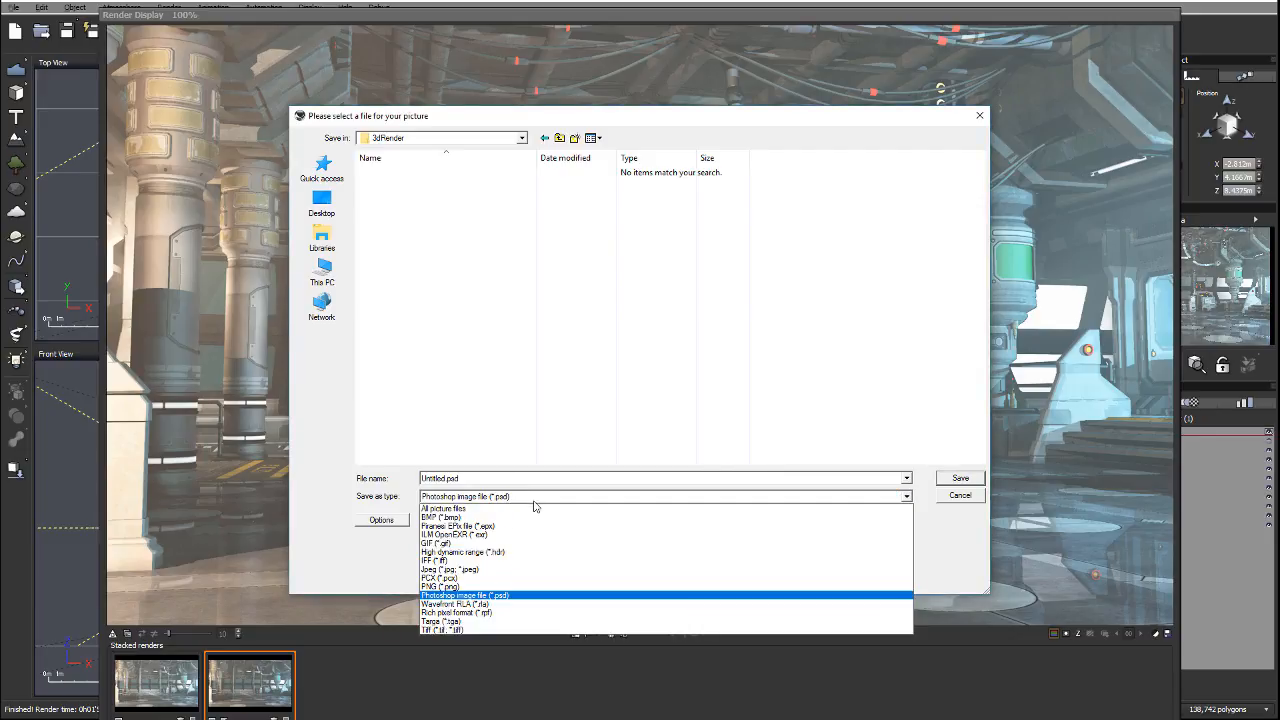
pyautogui.click(484, 553)
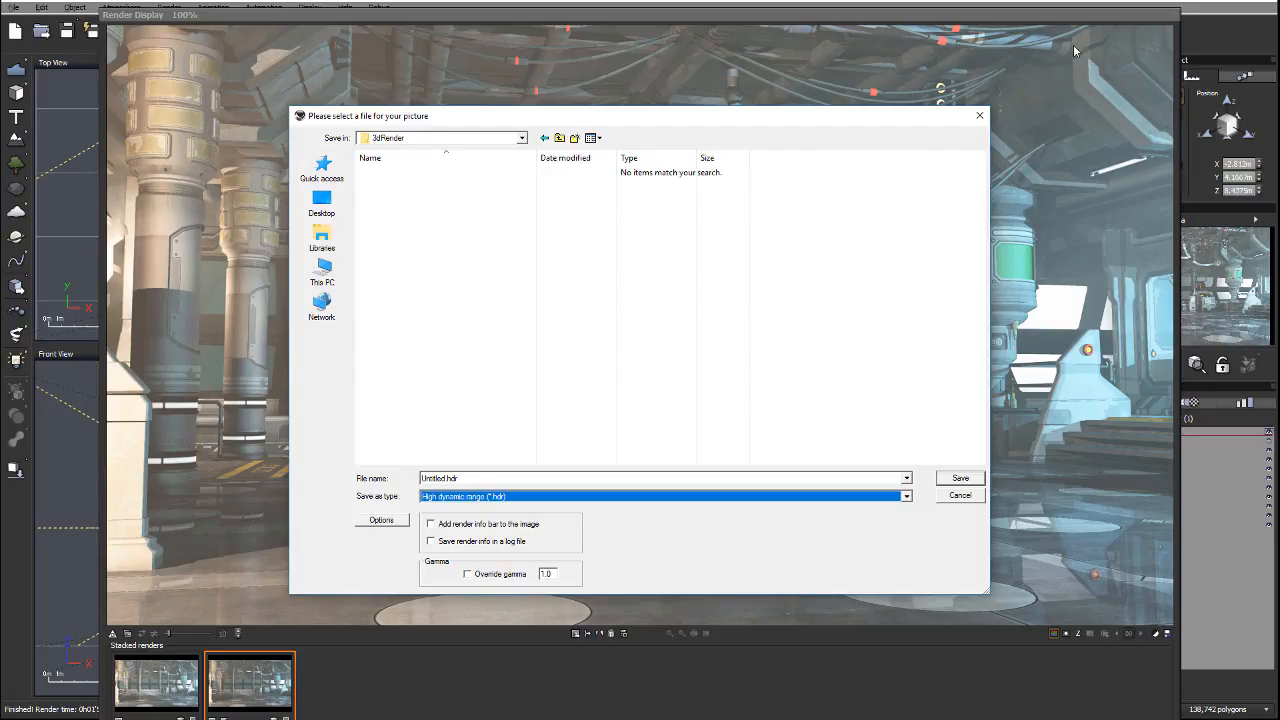
pyautogui.doubleClick(470, 478)
pyautogui.write('room')
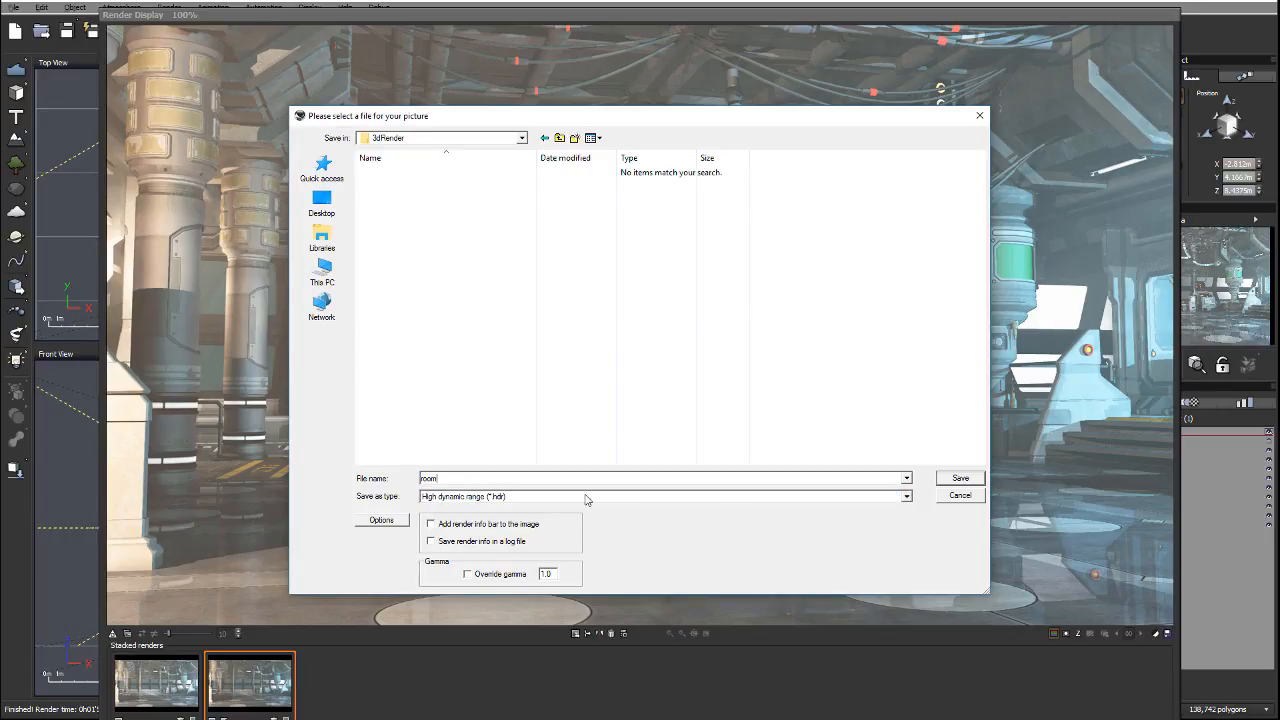
pyautogui.click(958, 478)
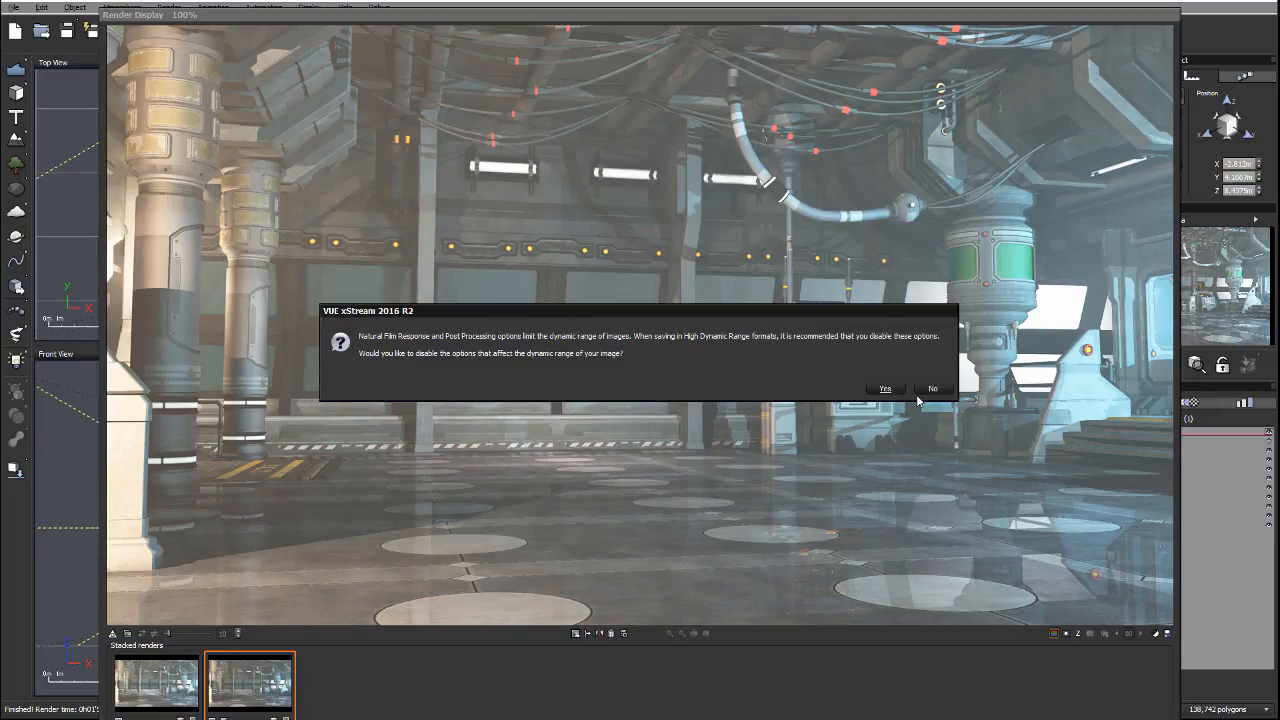
pyautogui.click(885, 388)
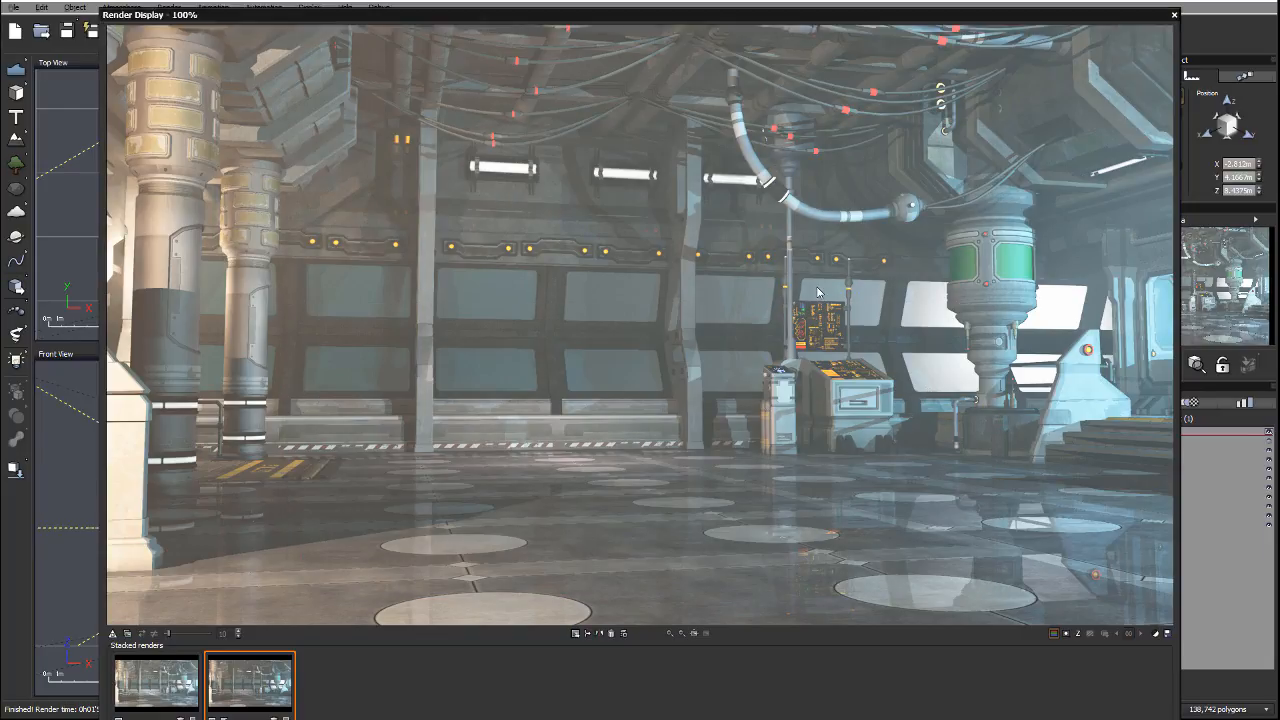
# Save another copy of the render as the Photoshop image file room.psd in the 3dRender folder
pyautogui.click(1167, 633)
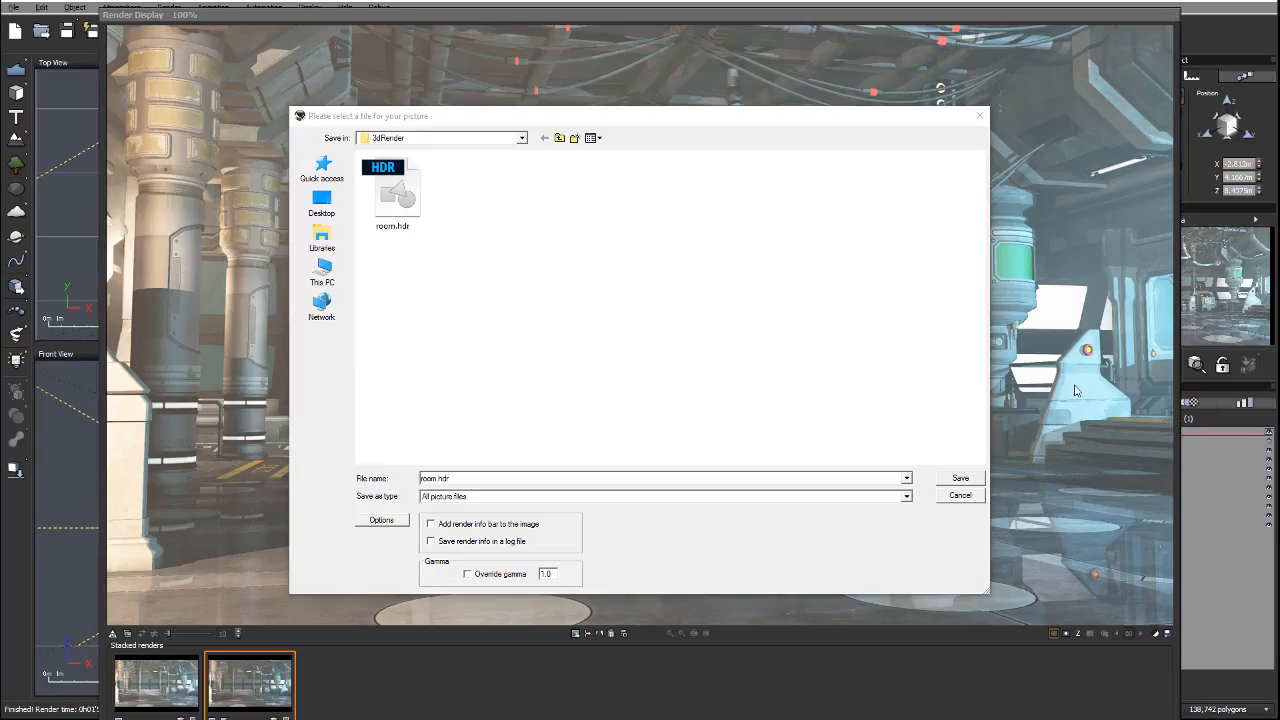
pyautogui.click(906, 496)
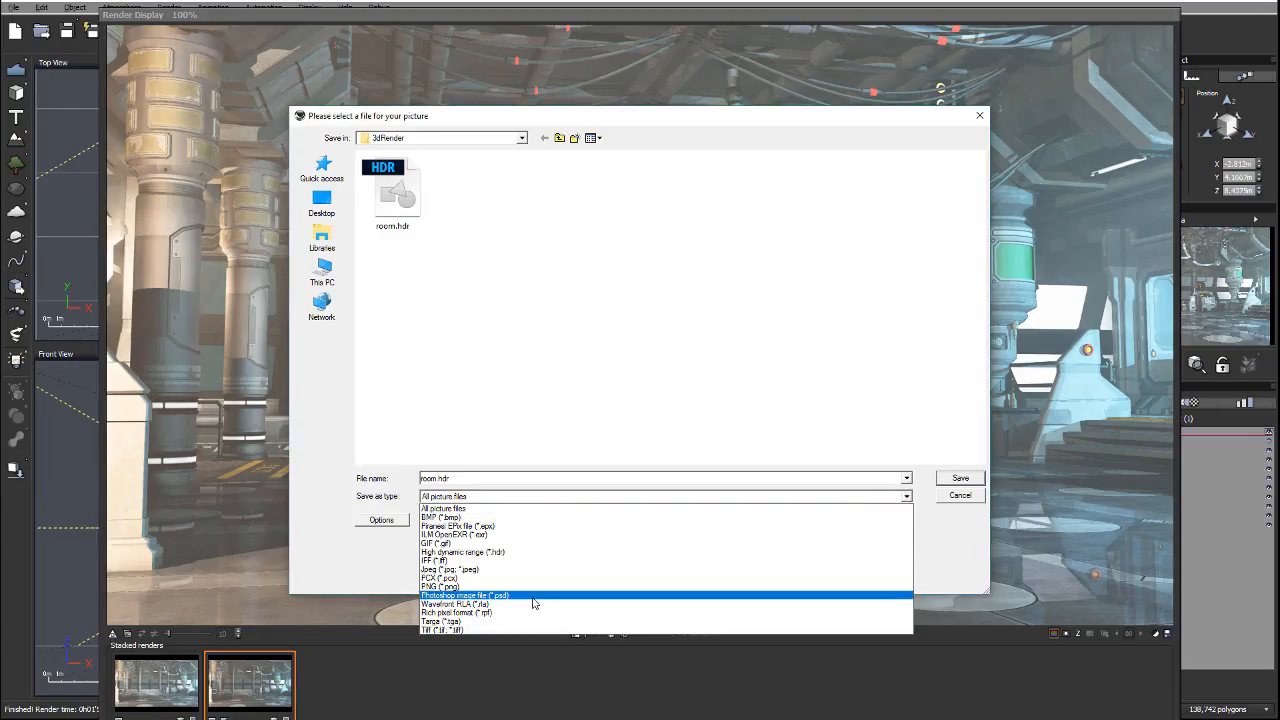
pyautogui.click(534, 603)
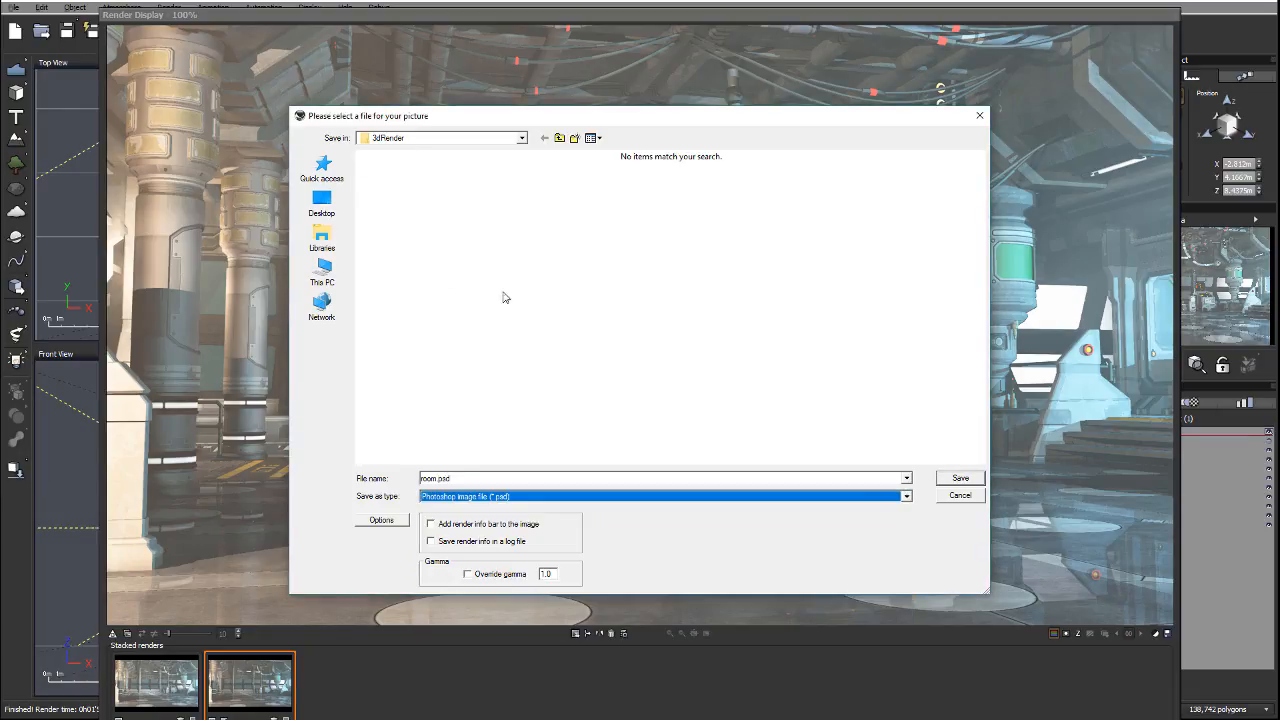
pyautogui.click(958, 478)
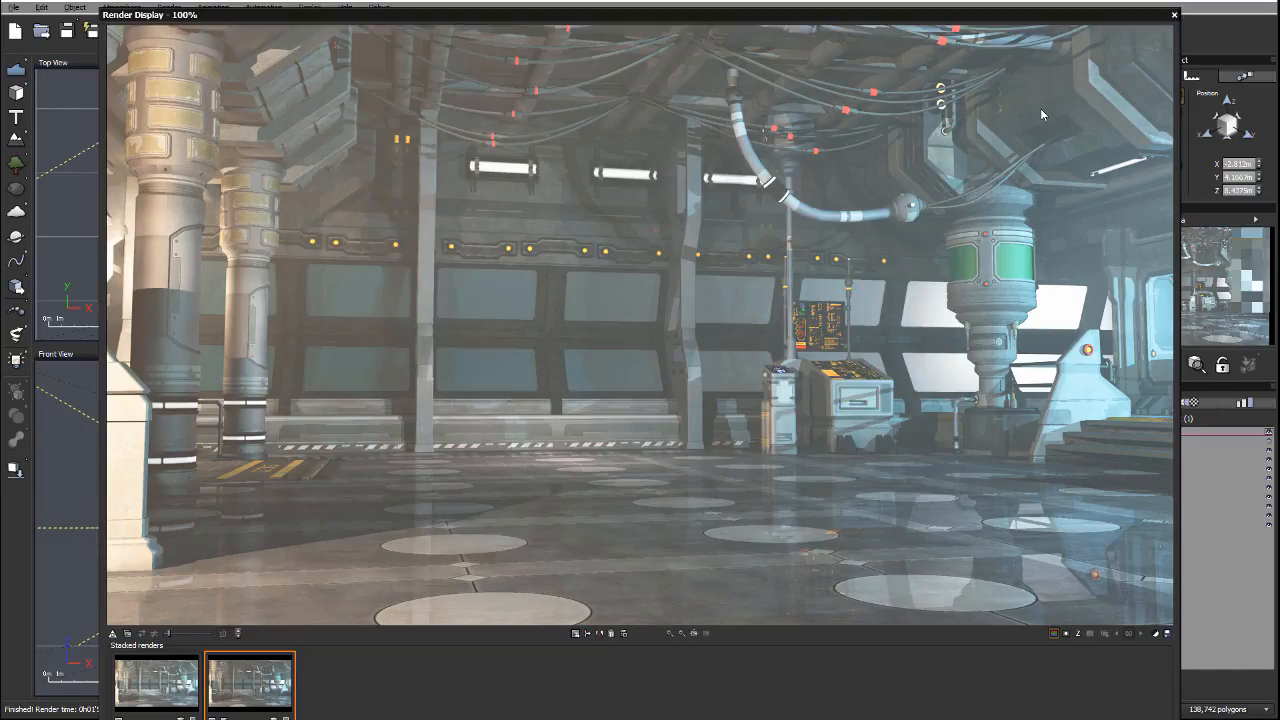